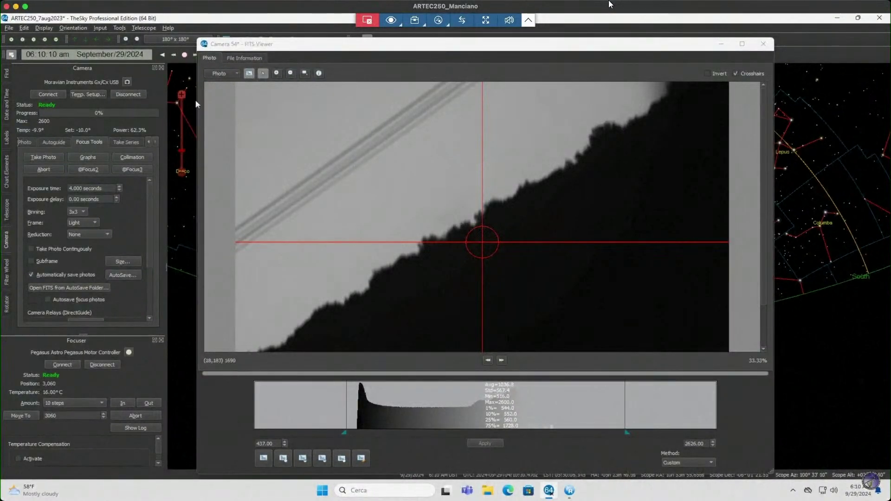
- Take a single 4-second focus photo at 3x3 binning and view the whole frame
left_click(44, 157)
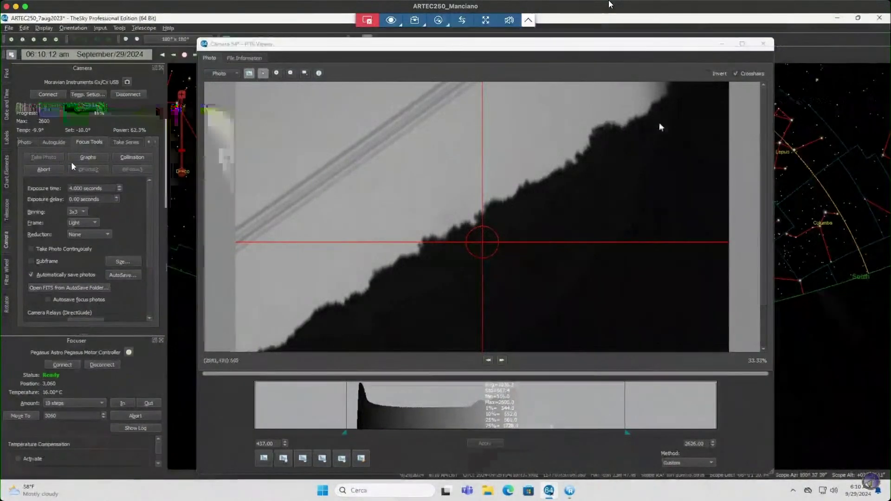
scroll(592, 190, "down", 1)
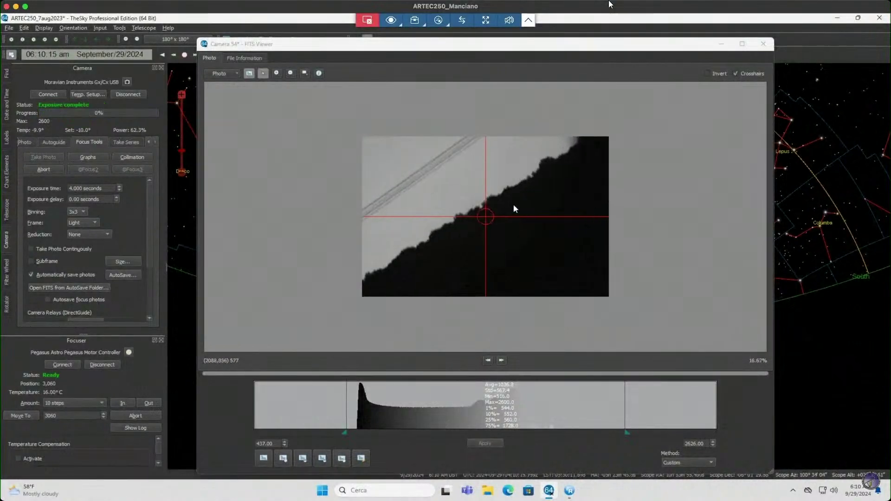
scroll(503, 212, "up", 2)
scroll(502, 212, "down", 3)
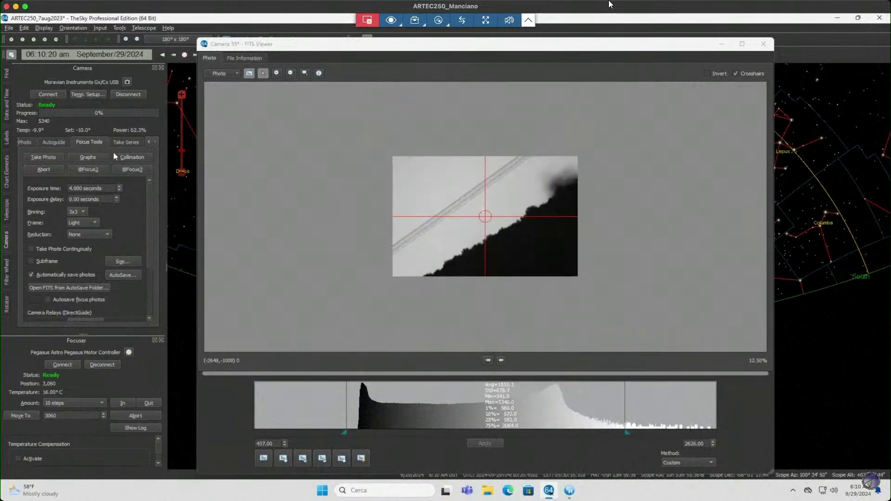
- Recentre on a point picked in the sky area of the photo and start taking 4-second photos continuously
left_click(483, 183)
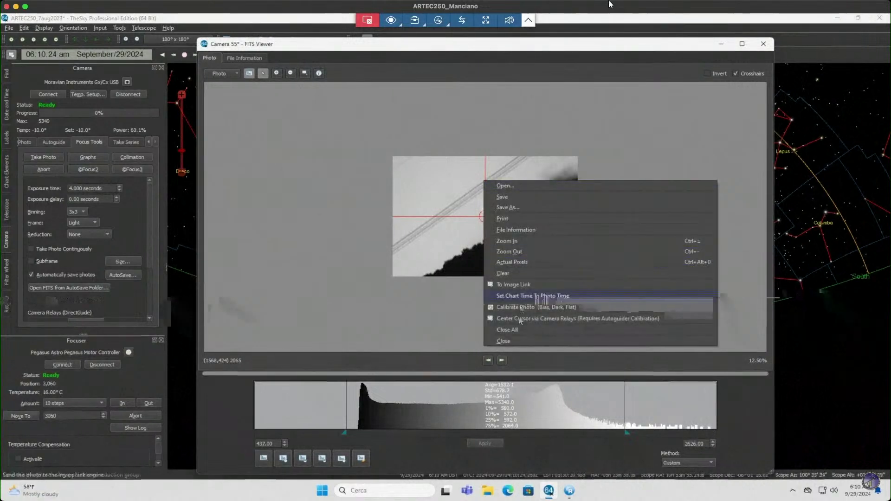
left_click(518, 319)
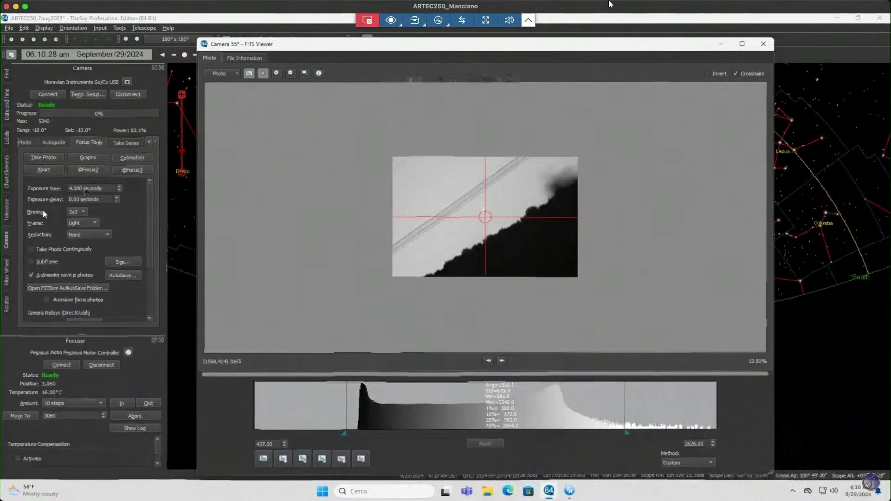
left_click(31, 248)
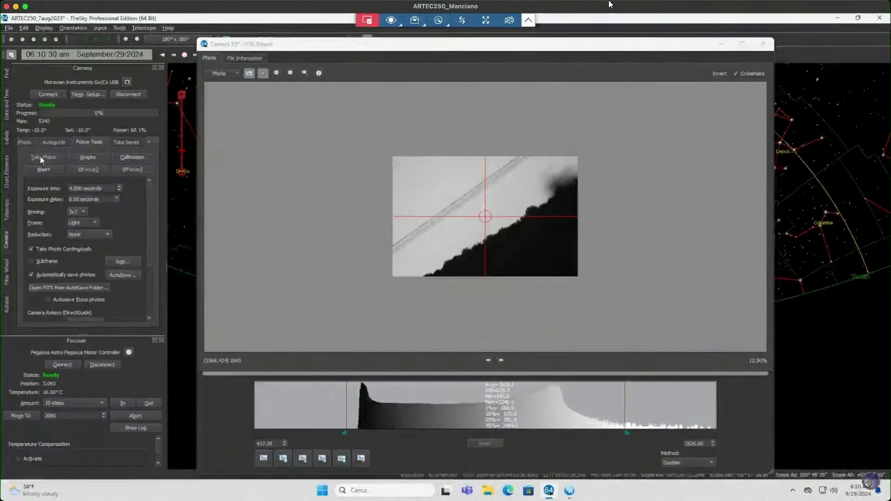
left_click(40, 159)
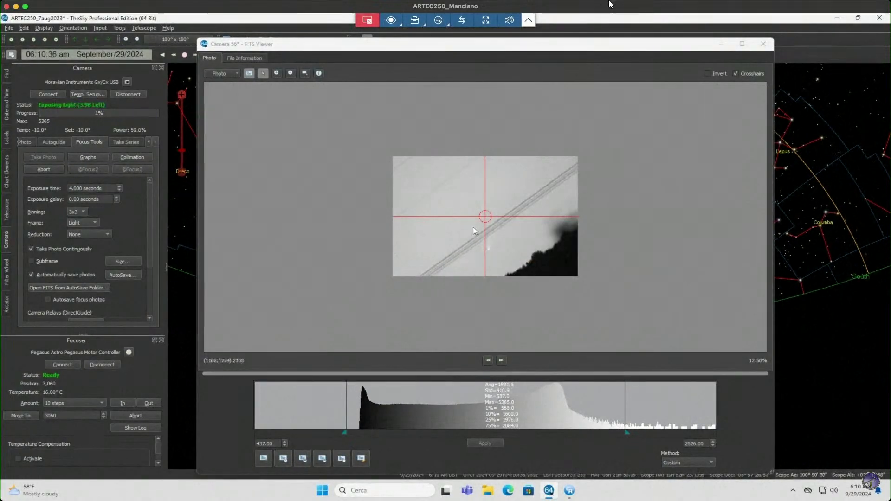
right_click(503, 212)
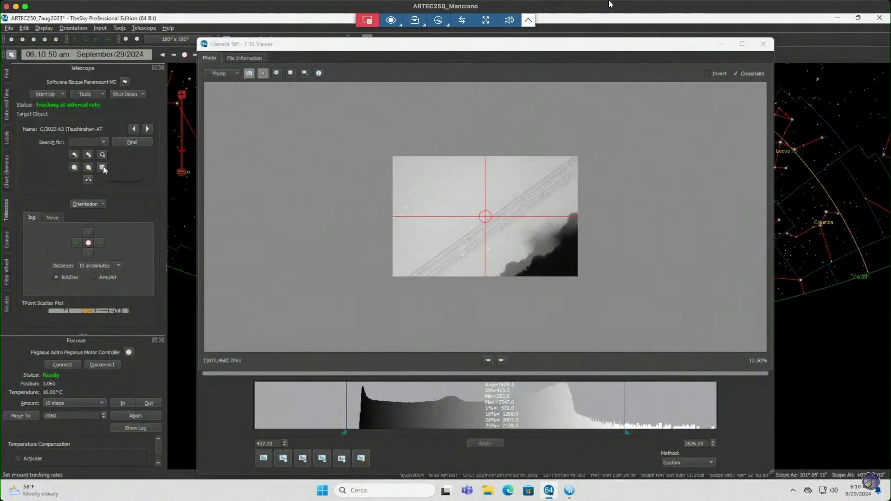
- Set the mount tracking rates to match comet C/2023 A3 and show the camera's Take Series settings
left_click(103, 168)
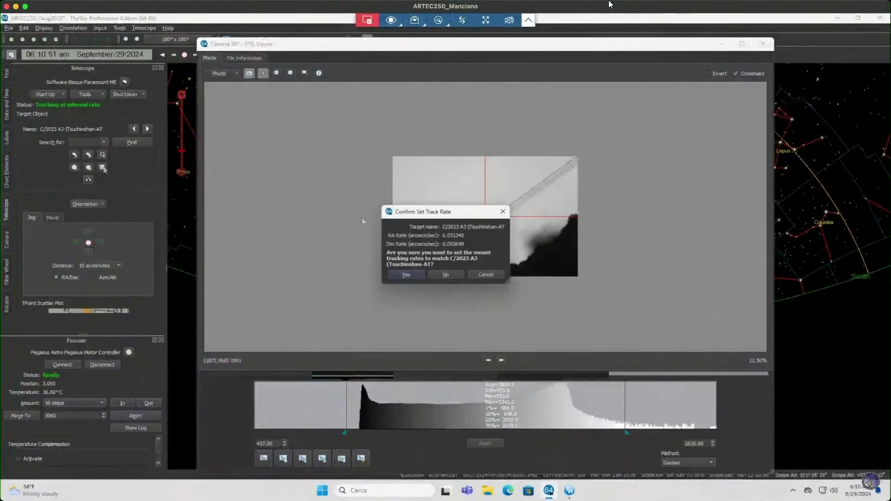
left_click(413, 274)
left_click(7, 240)
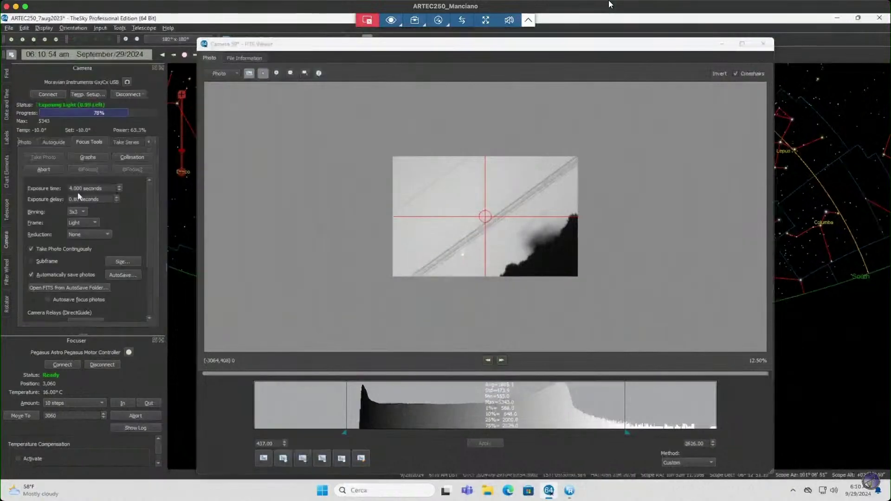
left_click(132, 140)
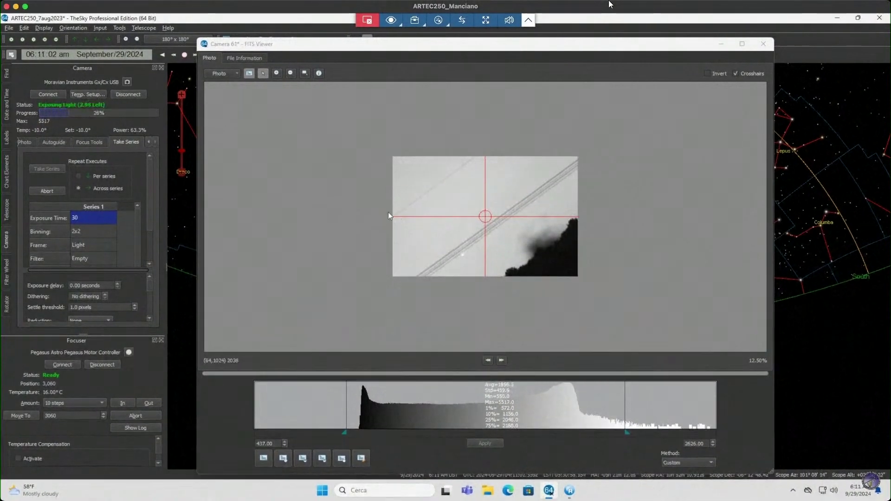
- Recentre on a point picked in the latest photo and reapply the comet C/2023 A3 tracking rates to the mount
left_click(476, 214)
right_click(476, 215)
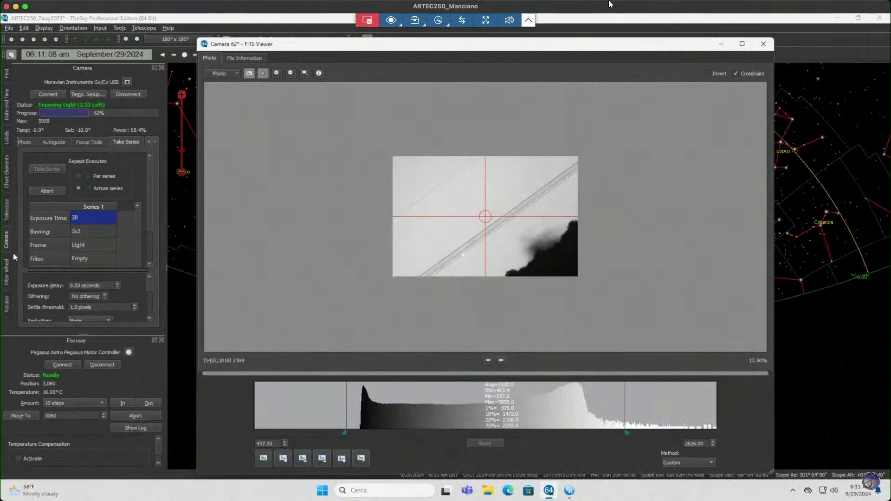
left_click(6, 210)
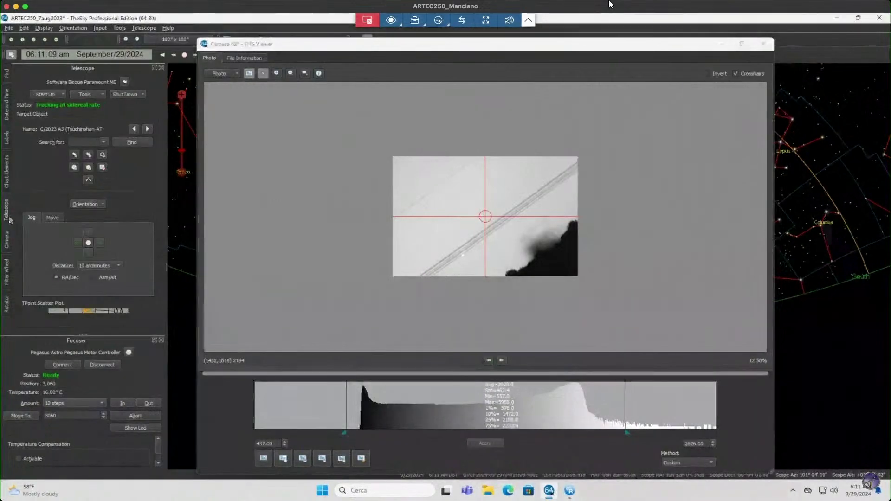
left_click(104, 170)
left_click(407, 275)
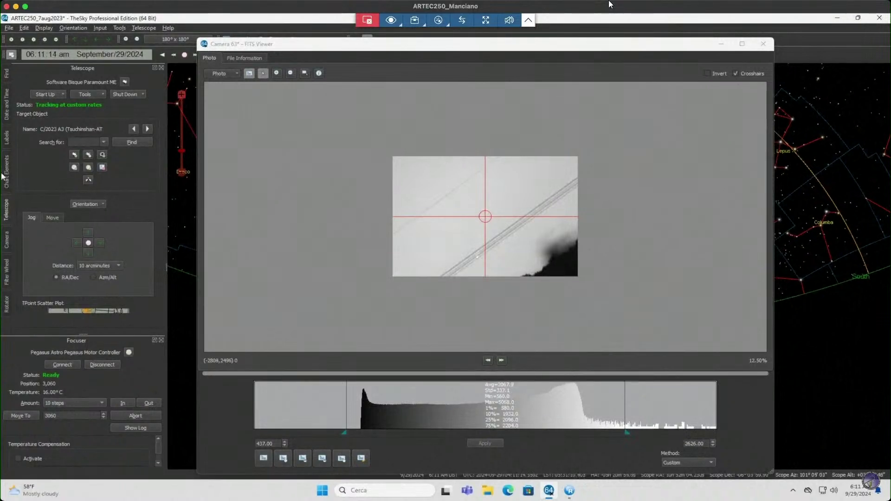
left_click(6, 241)
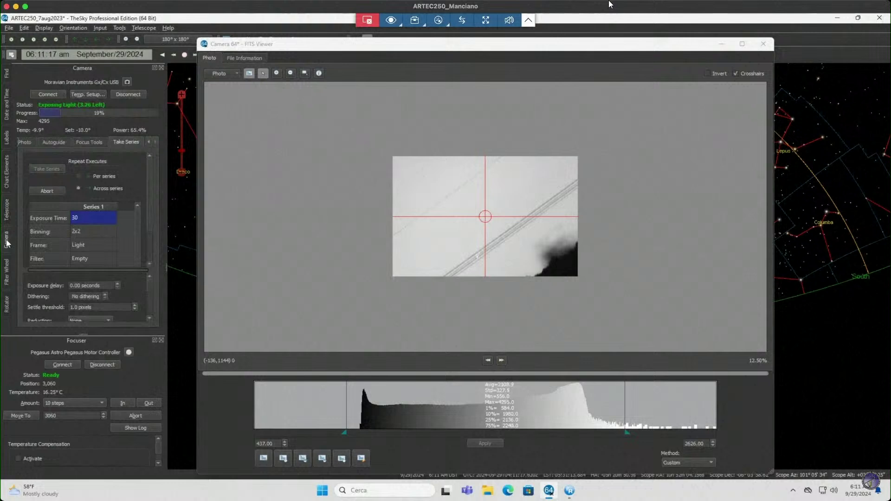
- Abort the continuous photos and start the 30-second 2x2 light series with full calibration using group 2x2_30sec
left_click(60, 189)
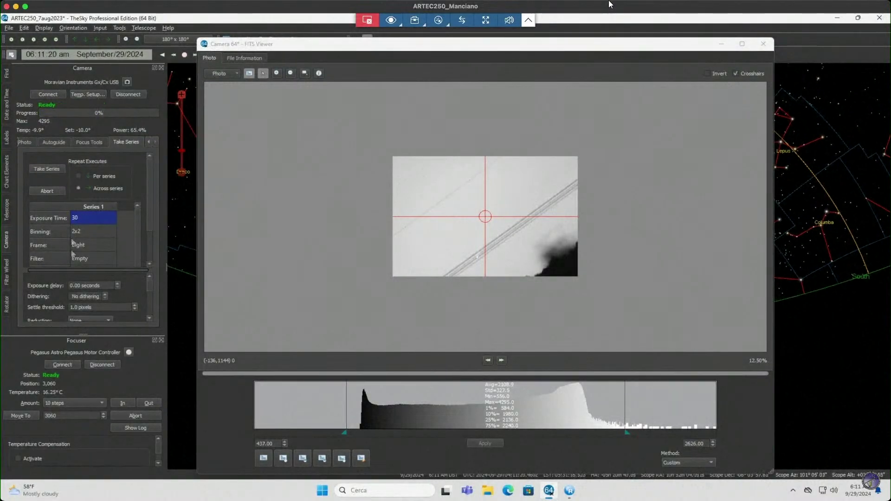
left_click(89, 318)
left_click(94, 341)
scroll(151, 310, "down", 3)
left_click(46, 169)
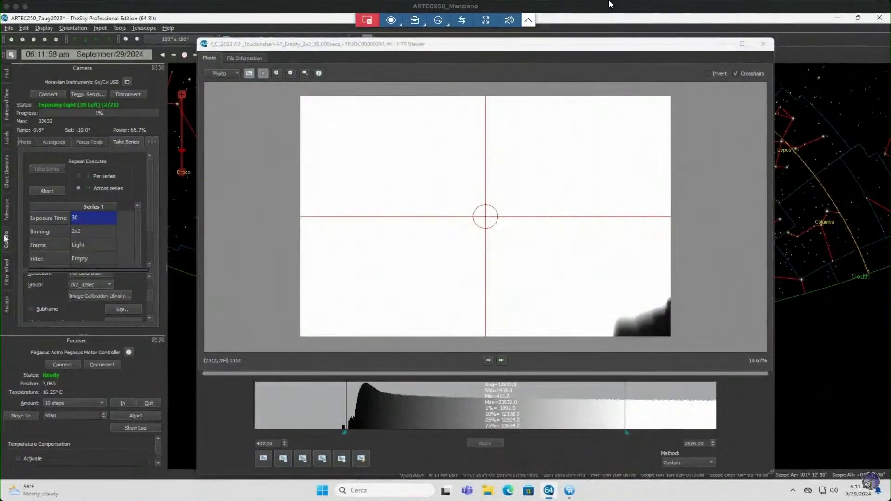
- Change the contrast stretch method of the first series photo to SBIG
left_click(666, 160)
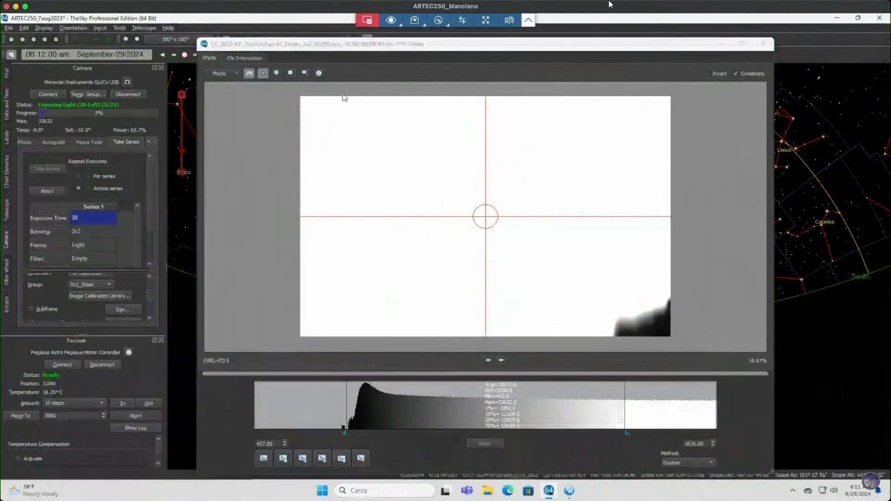
left_click(250, 73)
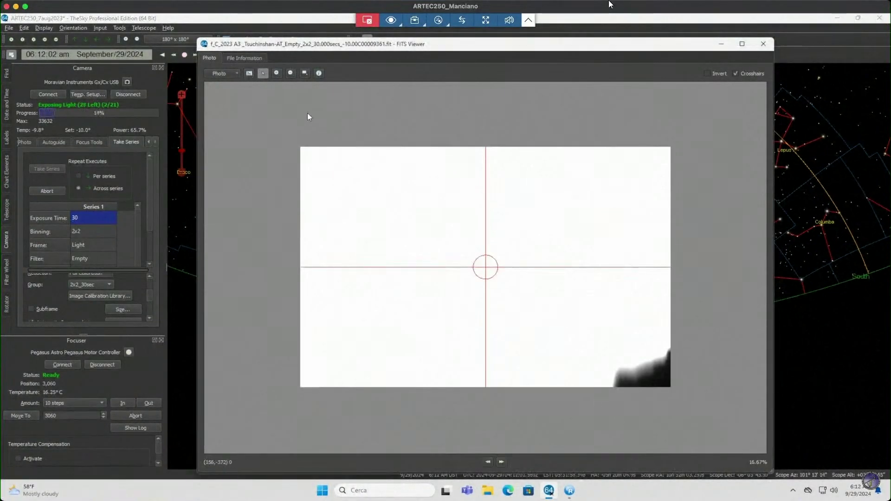
left_click(249, 74)
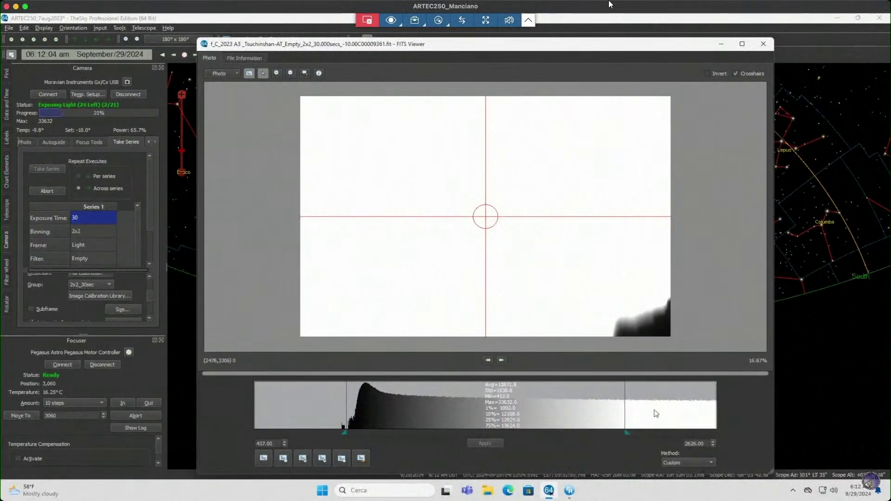
left_click(674, 463)
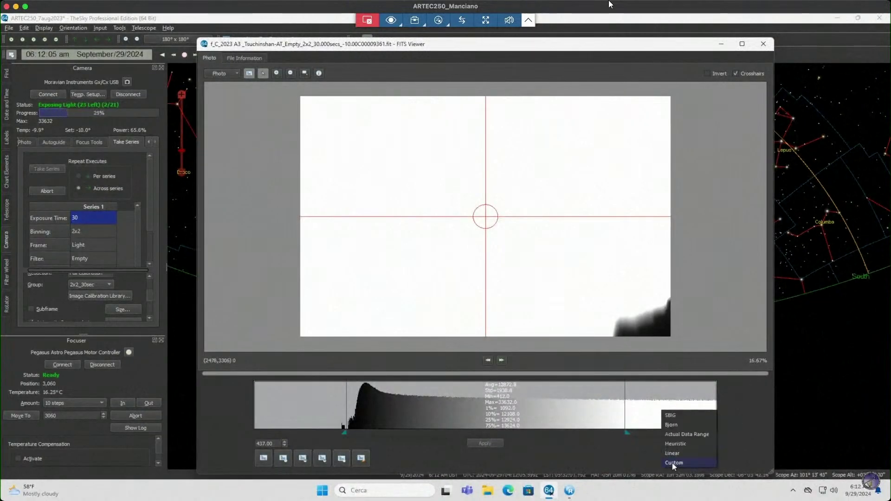
left_click(670, 420)
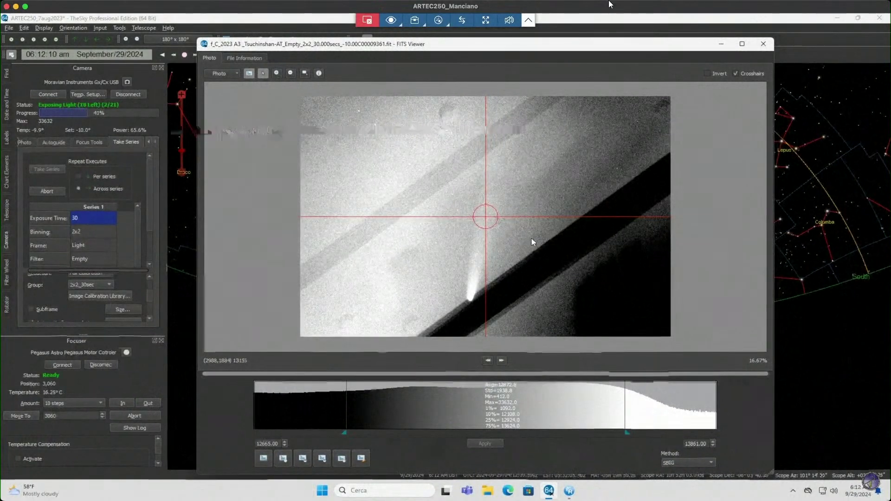
- Raise the histogram's white level to 14904.53 to darken the sky around the comet
scroll(532, 239, "down", 1)
scroll(532, 238, "down", 1)
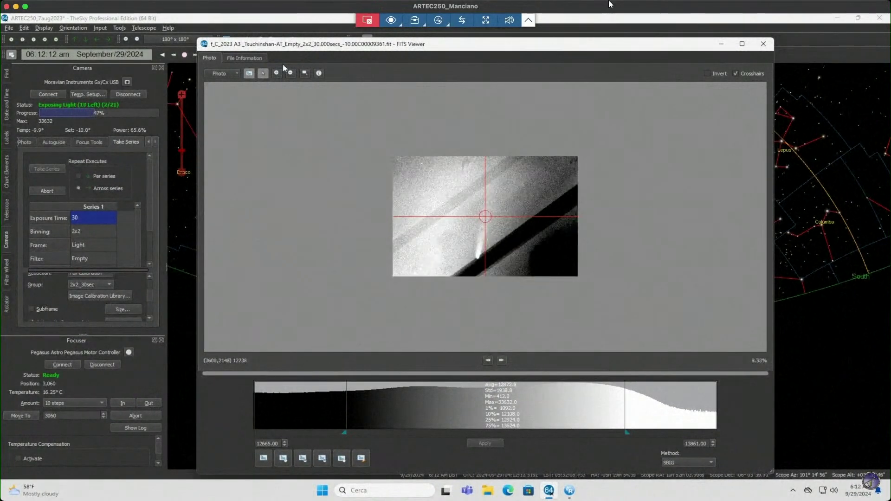
scroll(480, 240, "up", 2)
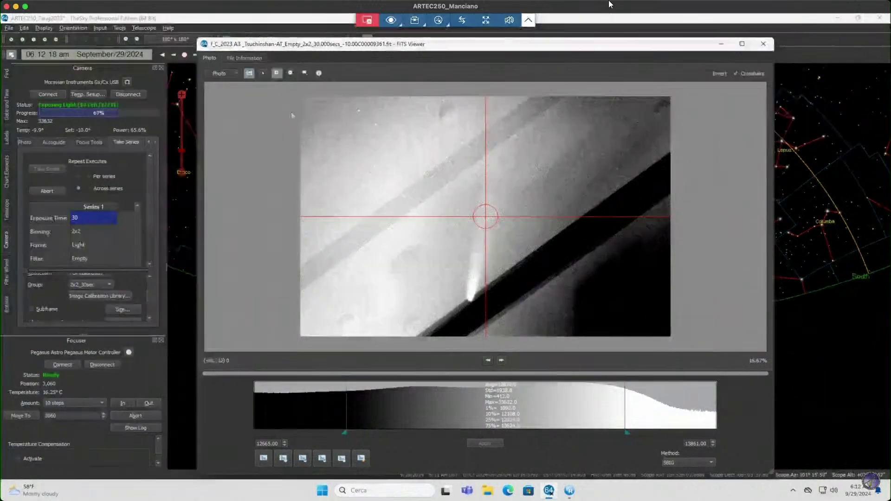
left_click(677, 463)
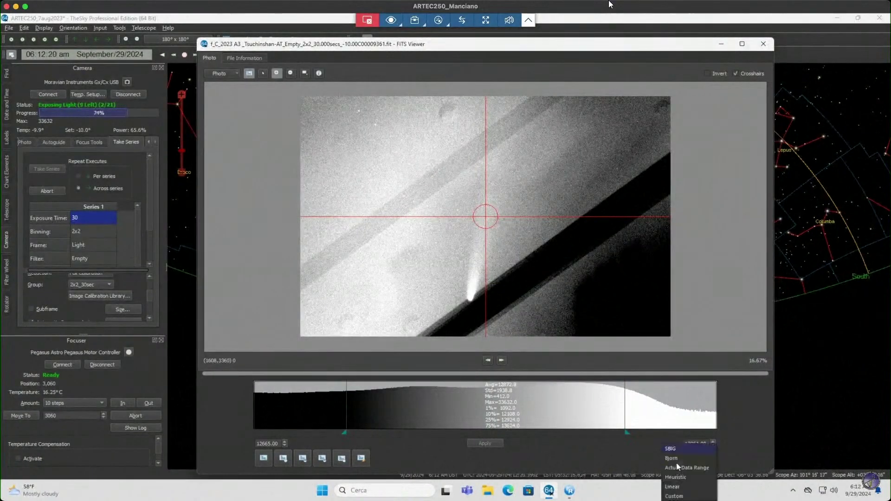
left_click(679, 448)
left_click_drag(691, 427, 703, 424)
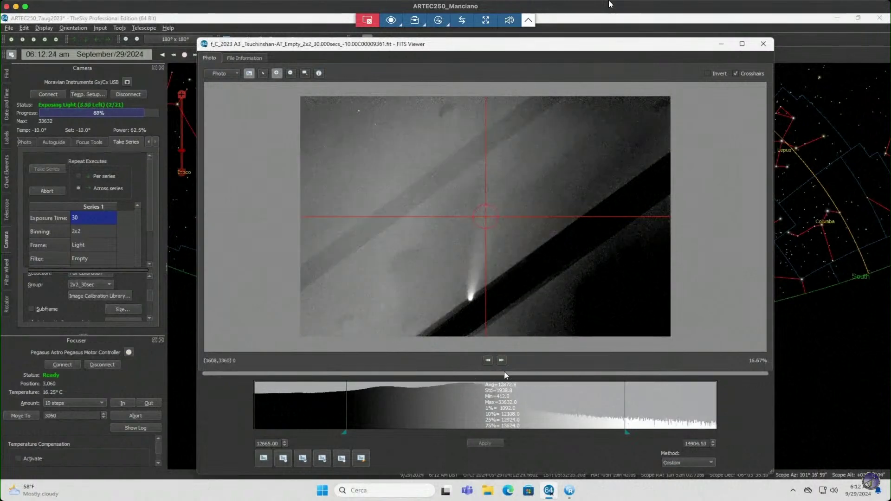
- Shrink the histogram area to enlarge the photo area and raise the white level to 17294.87
left_click_drag(508, 374, 519, 403)
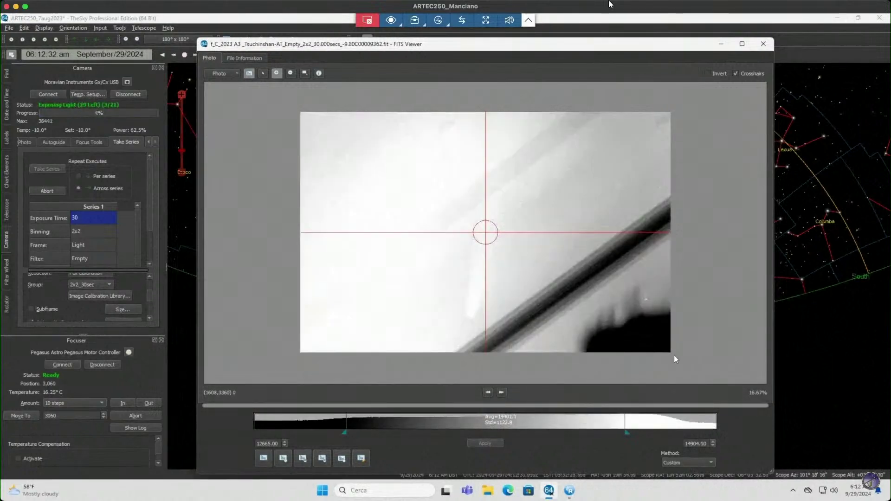
left_click(702, 429)
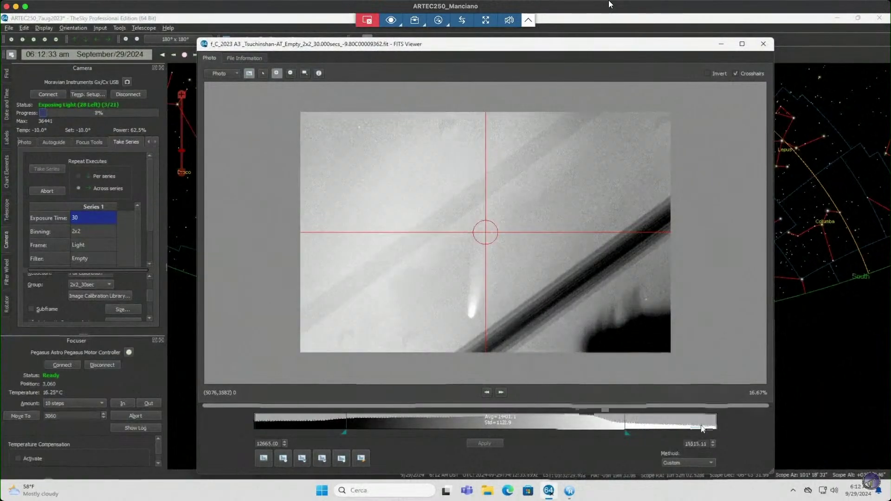
left_click(702, 429)
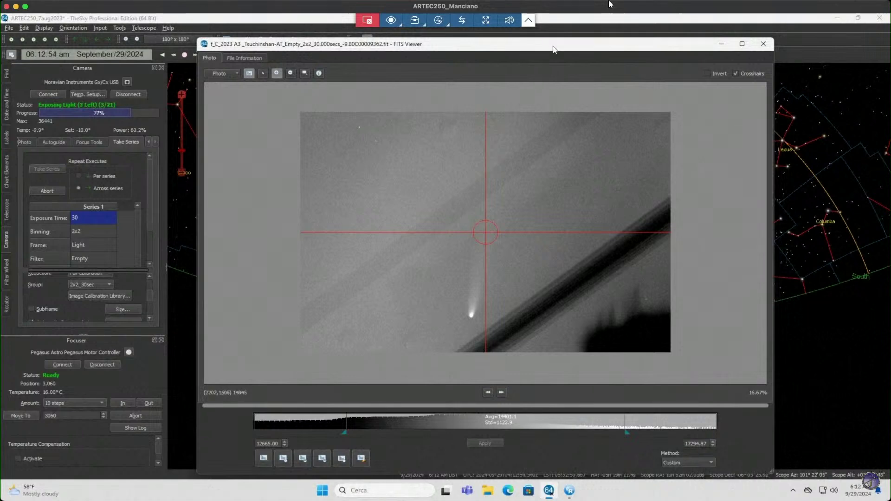
- Check the local weather and sunrise time in the desktop widgets and return to the photo viewer
left_click(28, 491)
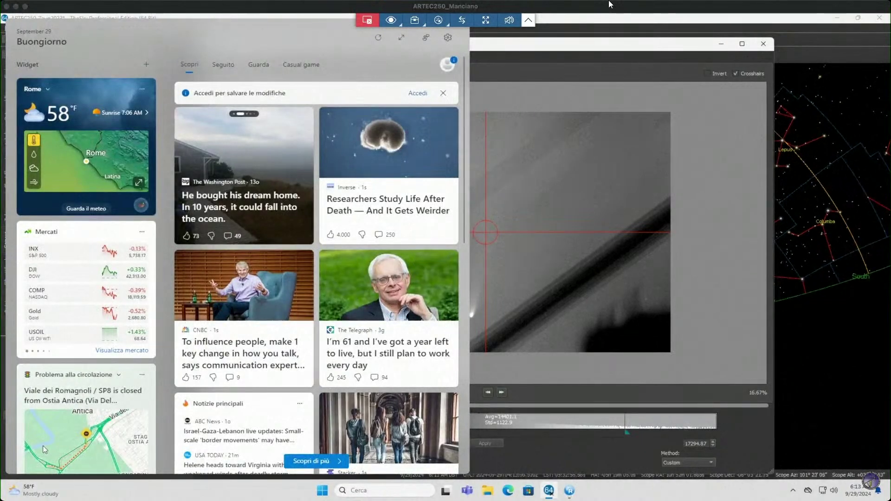
left_click(529, 491)
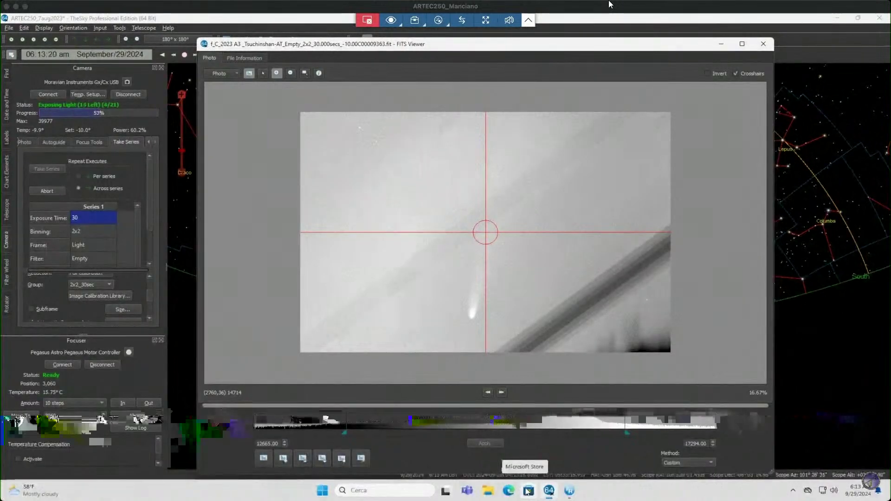
left_click(731, 66)
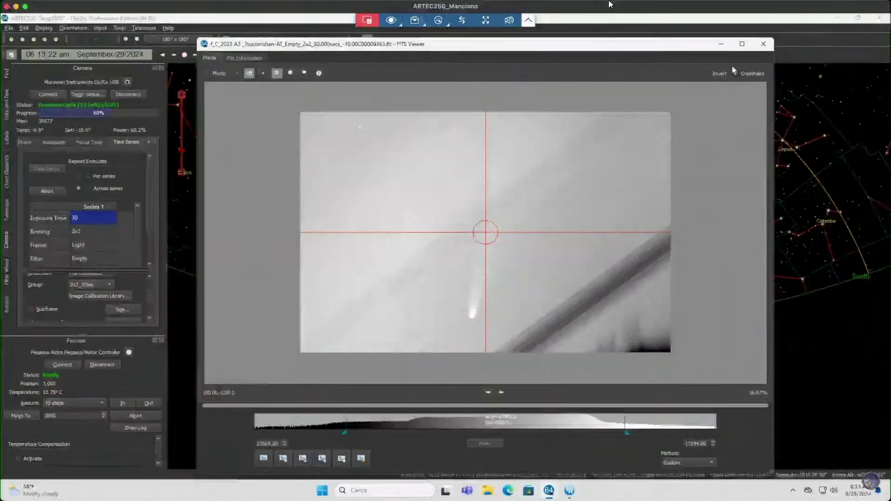
- Set the histogram's black level to 11017.36 and white level to 22246.11 on the newest comet photo
left_click_drag(701, 425, 704, 421)
left_click(282, 429)
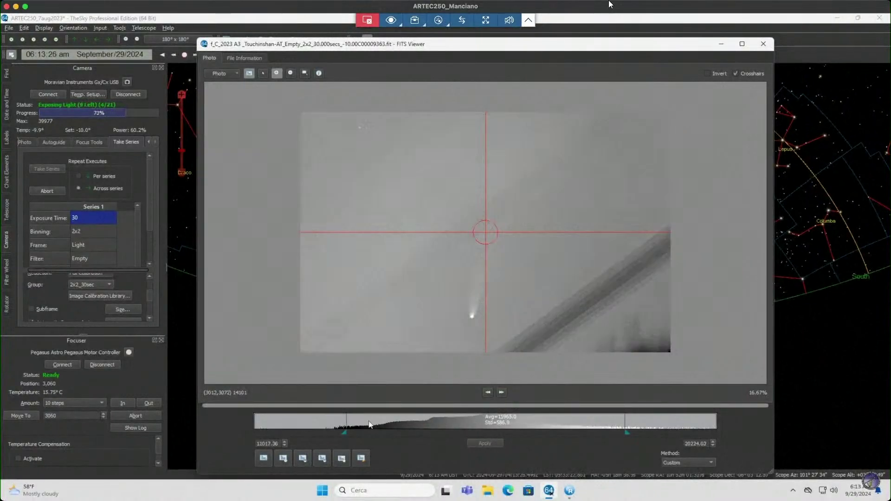
left_click(682, 425)
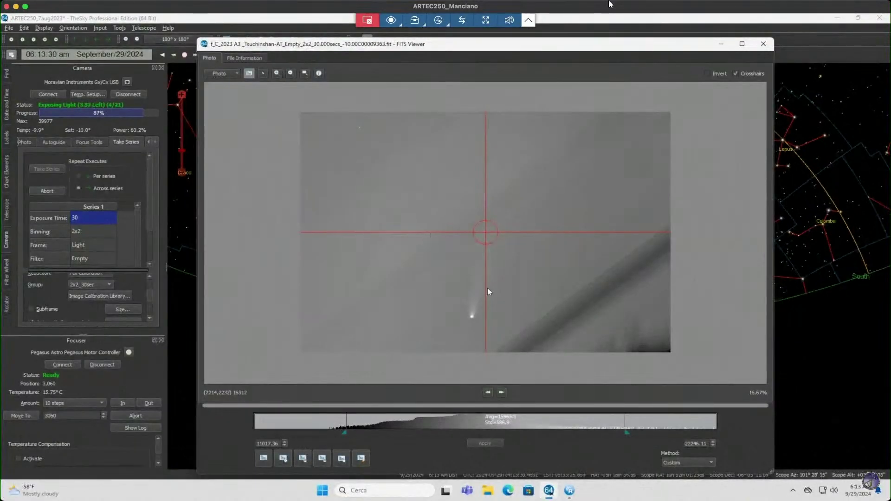
scroll(497, 294, "up", 1)
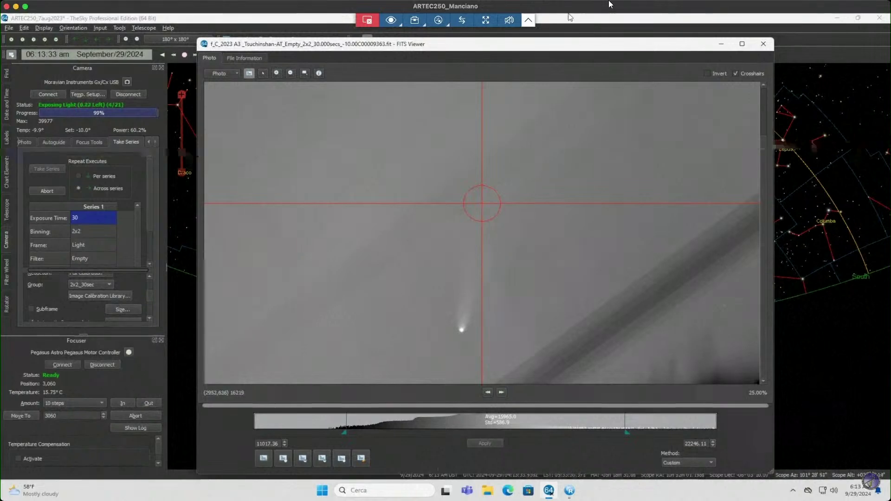
- Move the photo viewer off the southern part of the sky chart and set the histogram's white level to 25290.40
left_click_drag(572, 49, 416, 37)
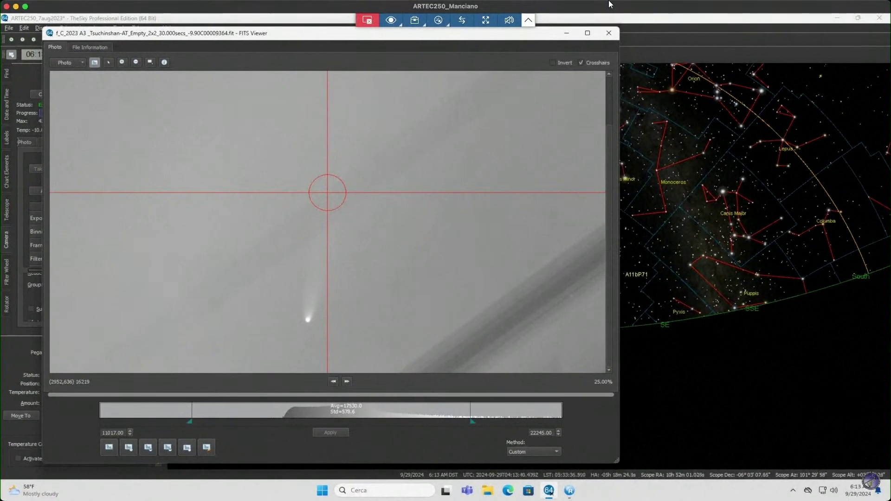
left_click(547, 416)
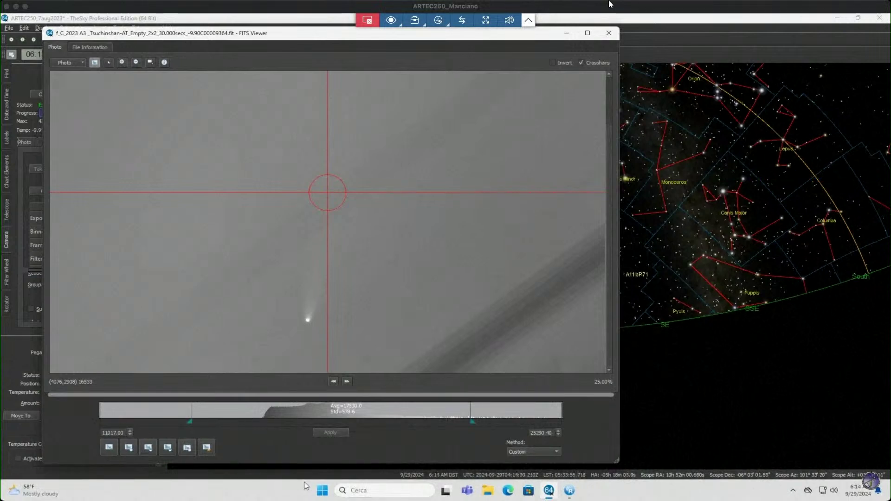
left_click(610, 4)
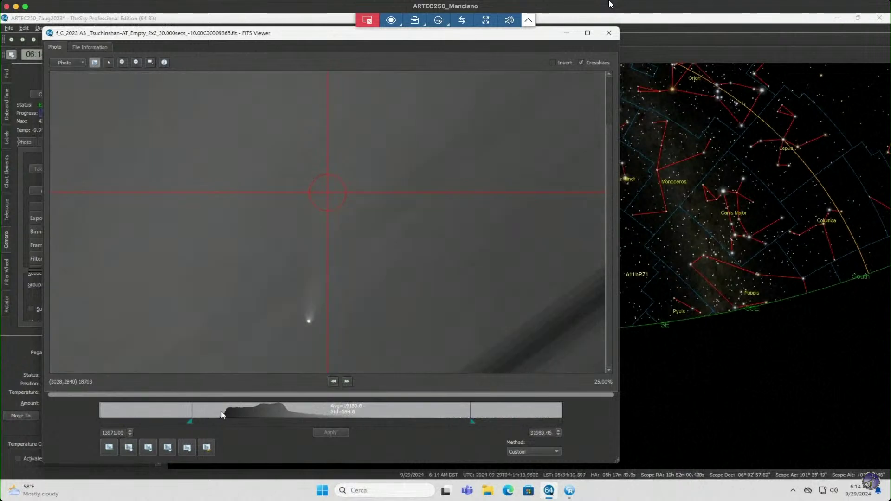
- Raise the histogram's black level to 15380.09 on the newest photo and inspect the comet at 33.33% zoom
left_click_drag(222, 414, 215, 413)
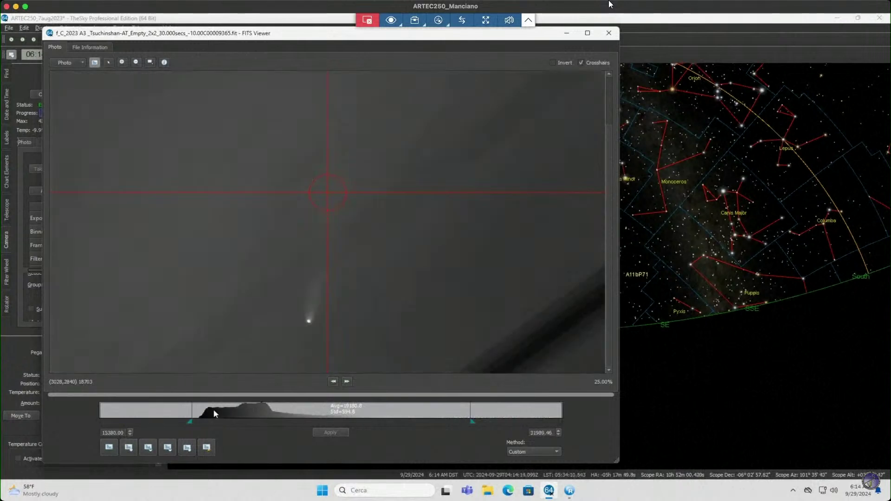
scroll(215, 260, "up", 1)
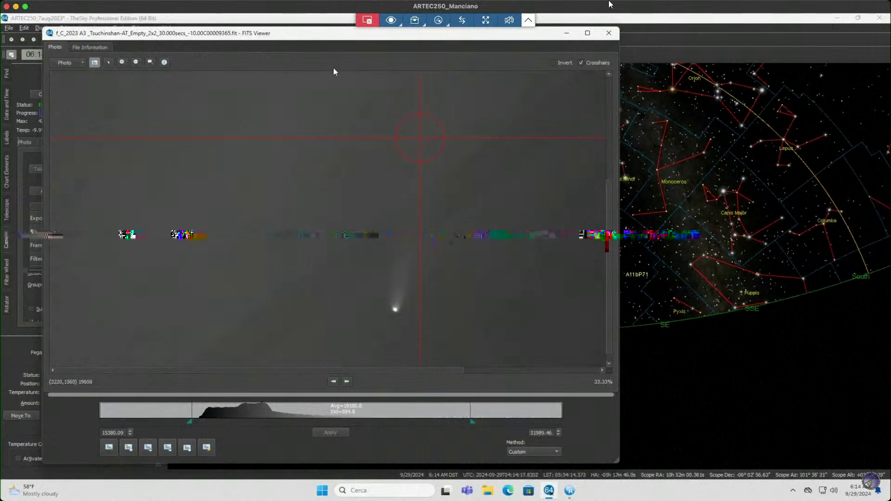
scroll(342, 277, "down", 2)
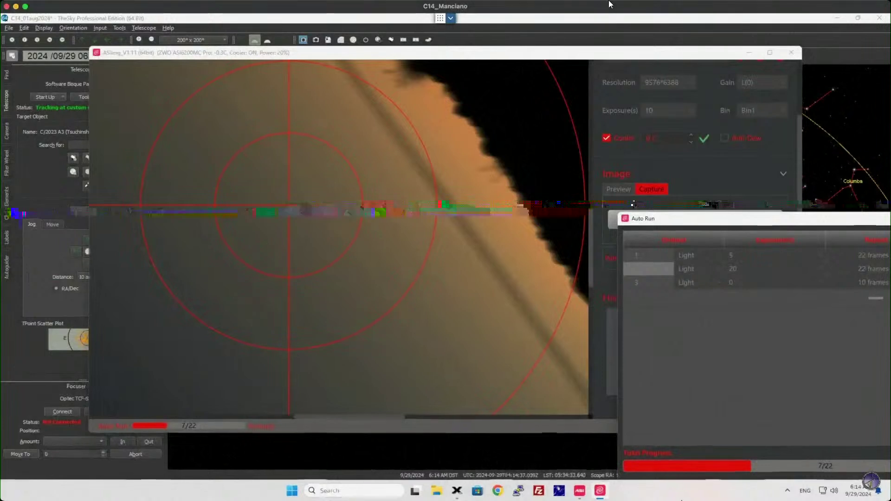
- In the C14 telescope's ASIImg session, enlarge the capture image around the comet and bring its tail side into view
mouse_move(584, 173)
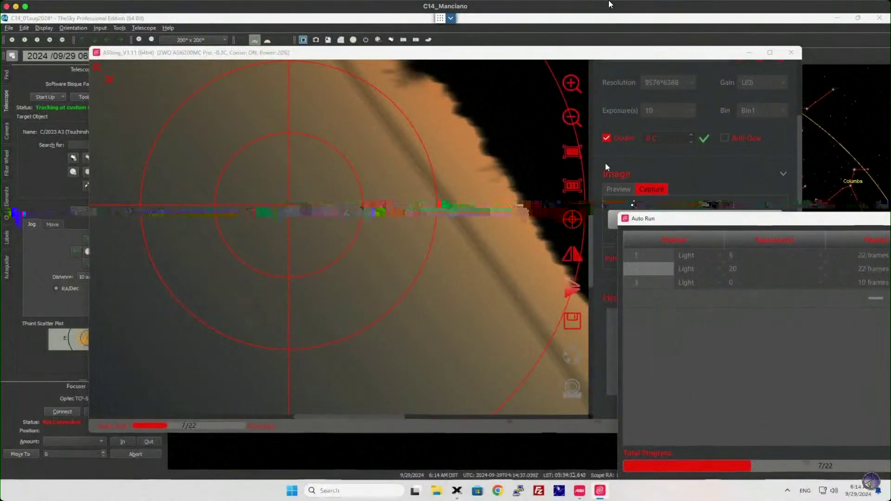
left_click(570, 84)
left_click(570, 85)
left_click(570, 85)
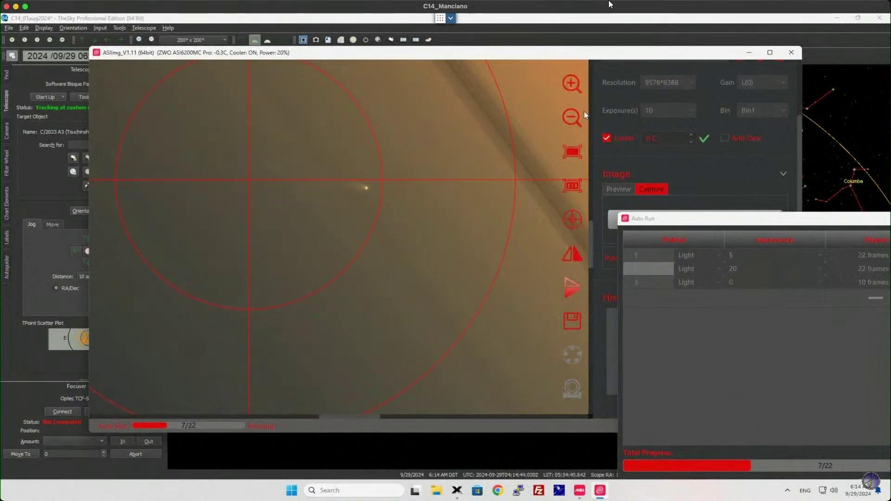
left_click(575, 84)
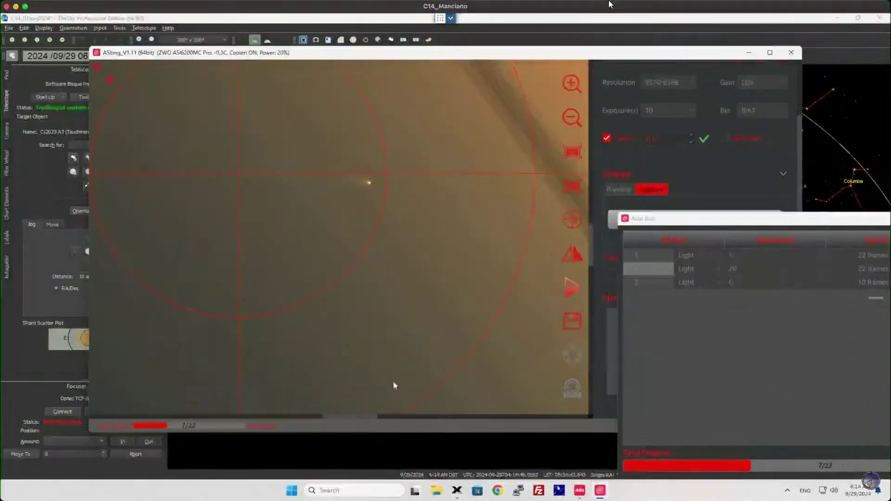
left_click_drag(369, 416, 360, 419)
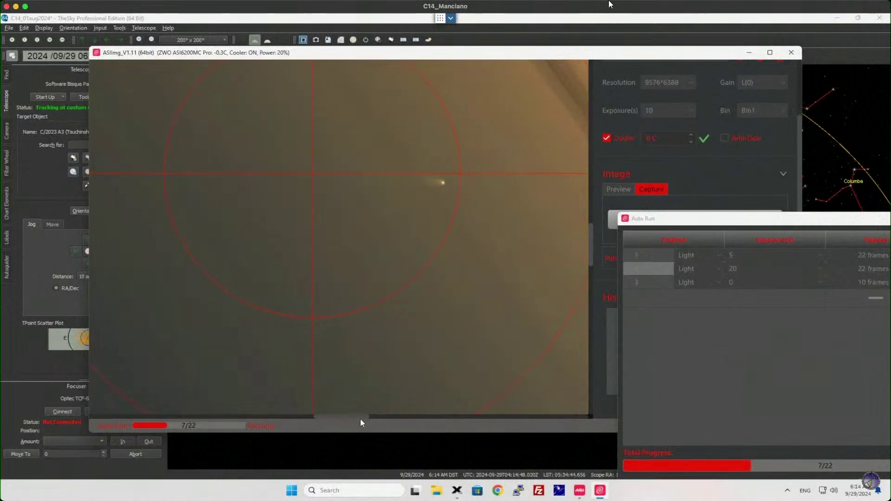
- Move the Auto Run window away from the capture controls and position the comet nearer the middle of the image's height
left_click_drag(664, 219, 692, 217)
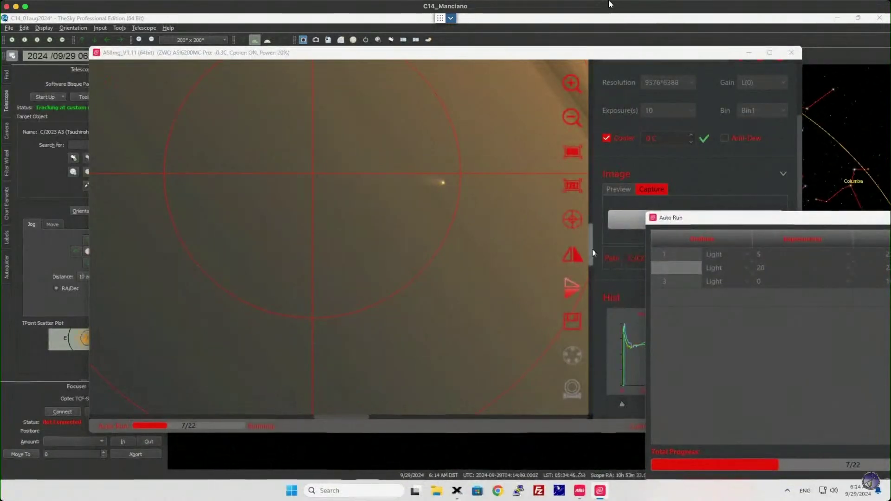
mouse_move(593, 249)
left_mouse_down()
mouse_move(589, 235)
mouse_move(589, 244)
left_mouse_up()
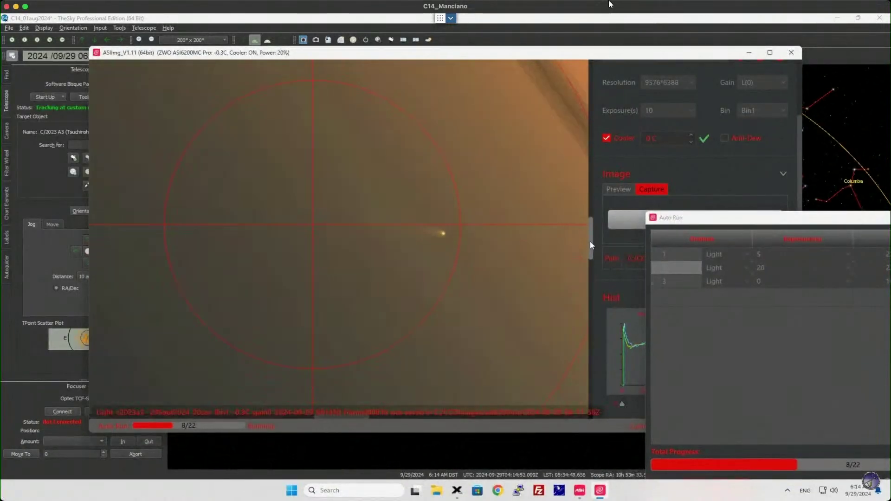
left_click_drag(755, 221, 643, 130)
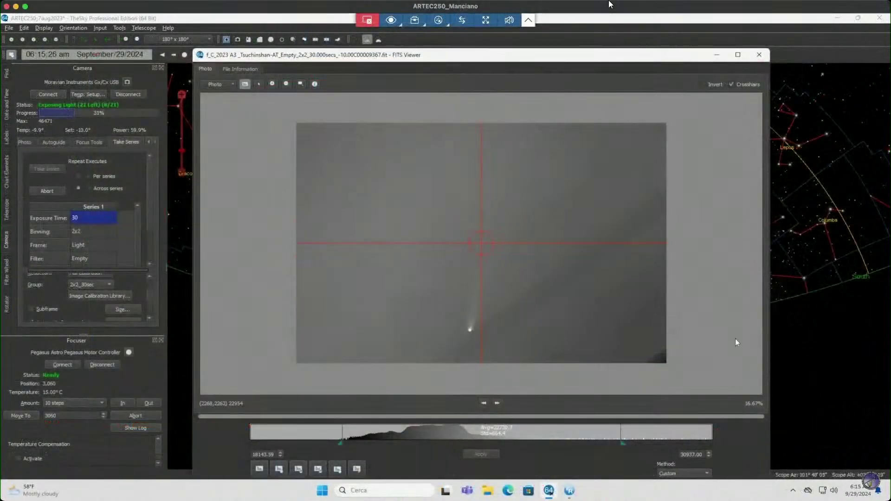
- Back in the ARTEC250 session's FITS Viewer, examine the comet and its tail at 25% zoom
left_click(275, 82)
left_click(474, 321)
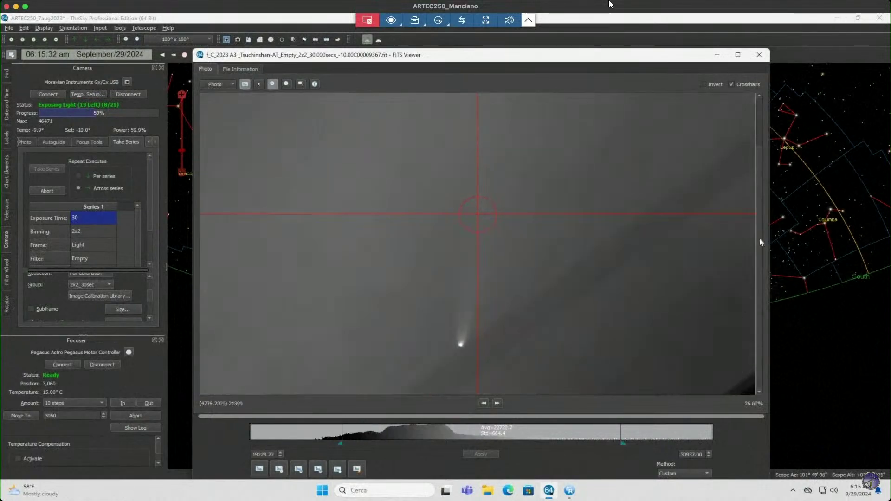
left_click_drag(760, 172, 762, 142)
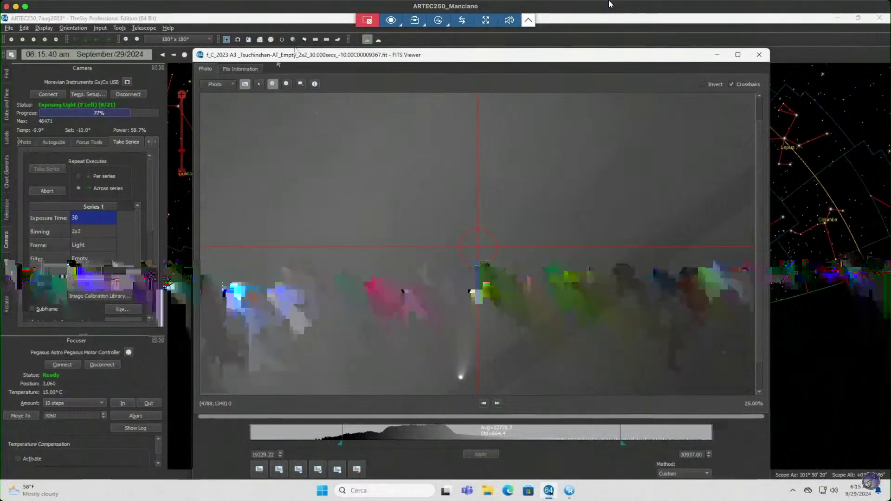
left_click(287, 85)
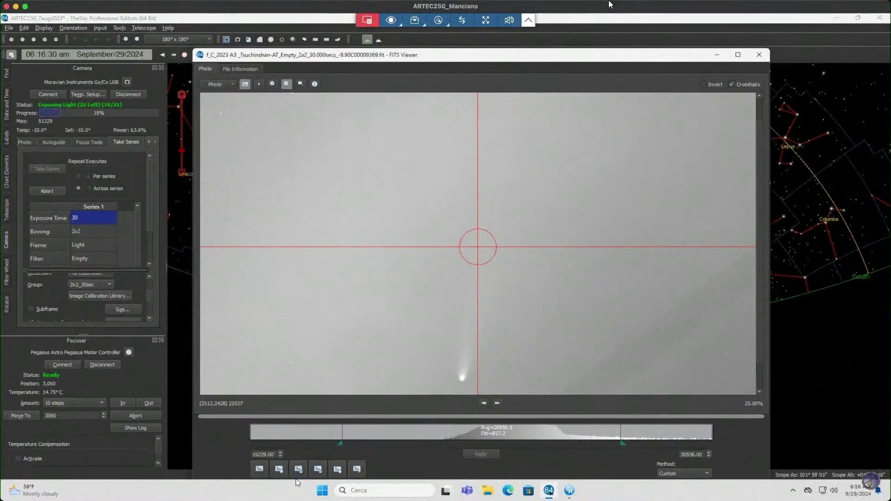
- Raise the histogram's black level to 25946.56 on the newest photo and fit the whole frame at 16.67% zoom
left_click(44, 172)
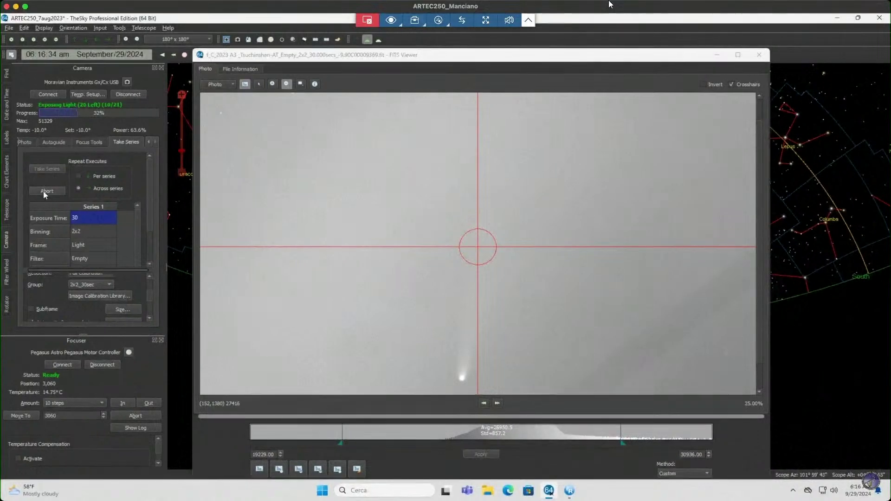
left_click(435, 434)
left_click_drag(434, 431, 447, 434)
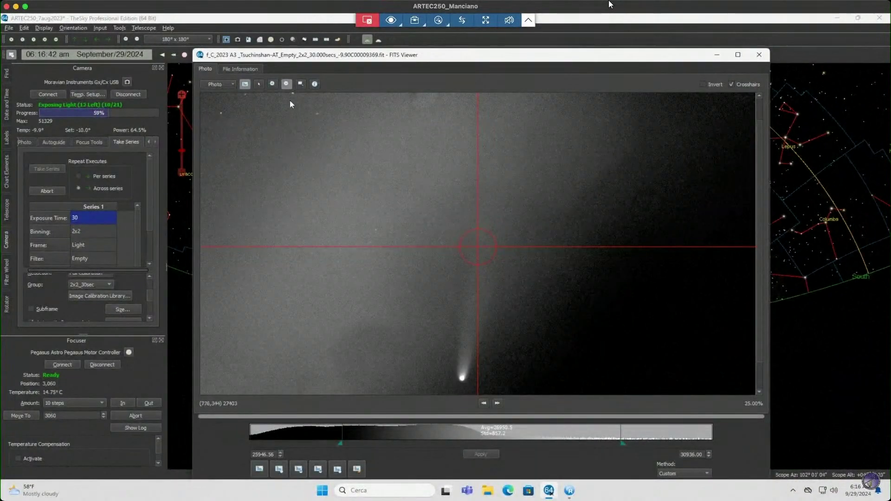
scroll(463, 204, "down", 1)
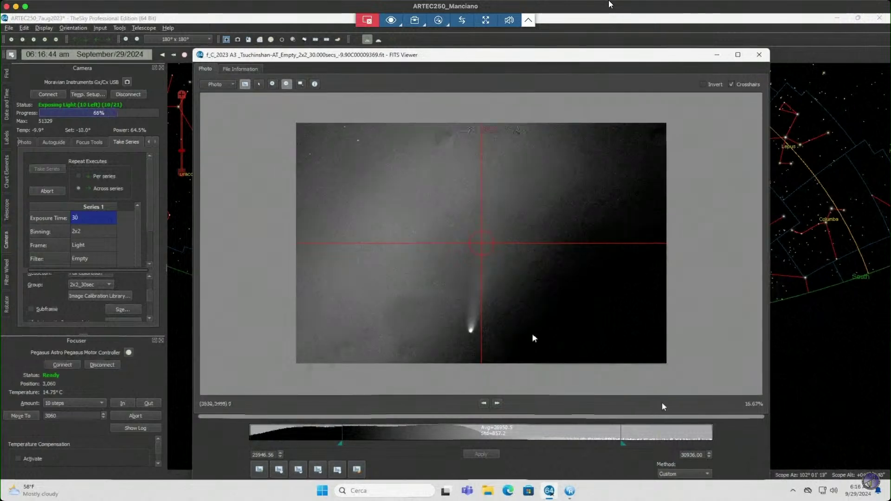
- Set the histogram's white level to 34114.42 and its black level to 23197.28
left_click_drag(622, 435, 704, 439)
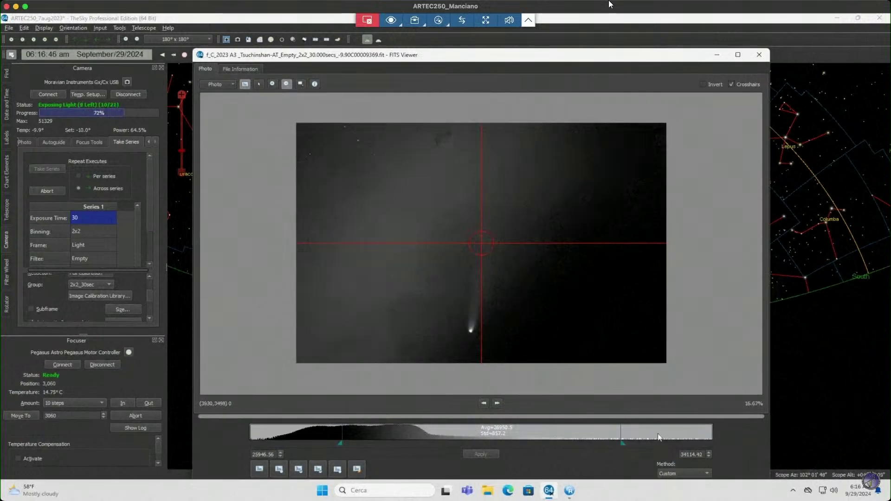
left_click(269, 434)
left_click(269, 433)
left_click_drag(343, 432, 388, 430)
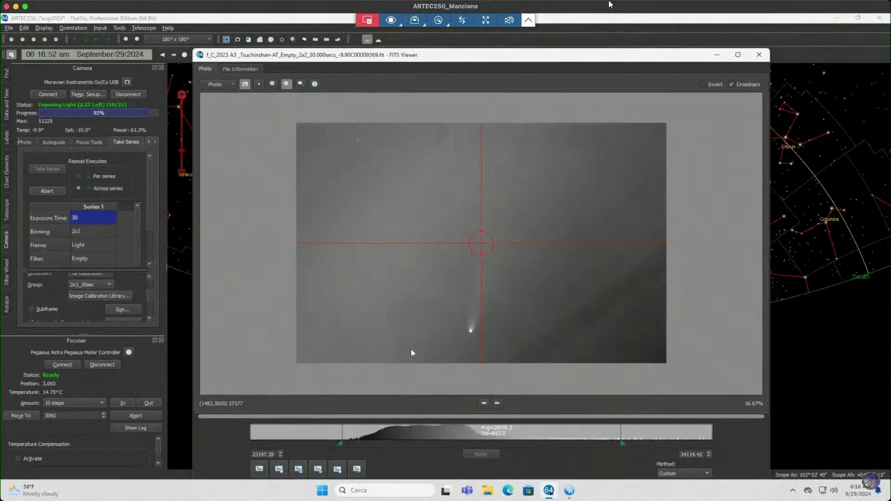
- Set the Series 1 exposure time to 20 seconds and raise the newest photo's black level to 25865.99
left_click(79, 220)
type("20")
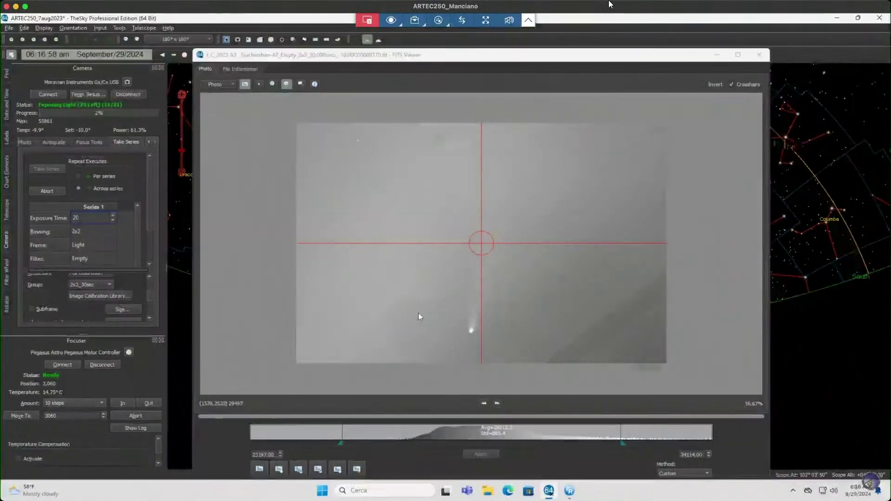
left_click_drag(344, 433, 397, 434)
left_click(356, 433)
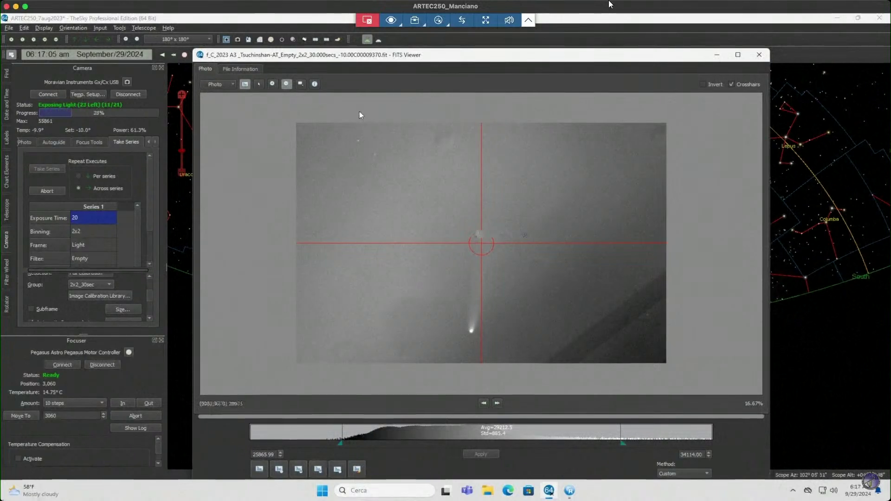
- Enlarge the photo to 25% around the comet and set the histogram's white level to 35500.10
left_click(272, 84)
left_click(472, 313)
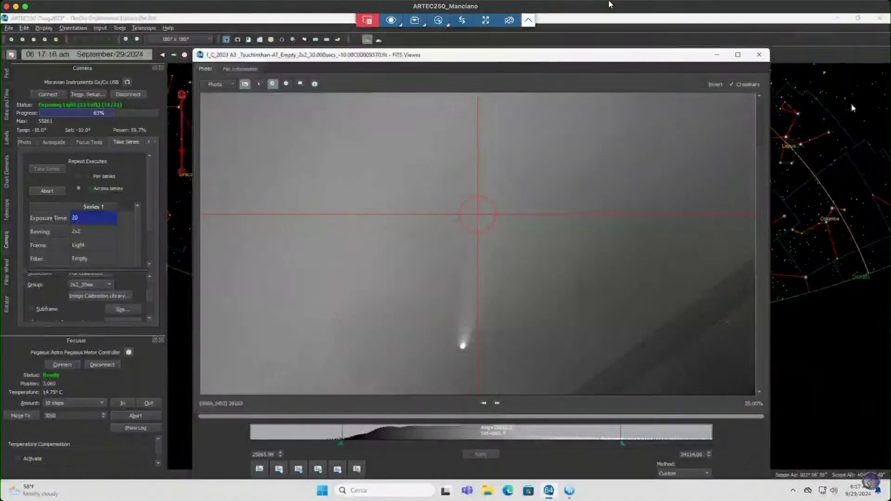
scroll(759, 123, "up", 2)
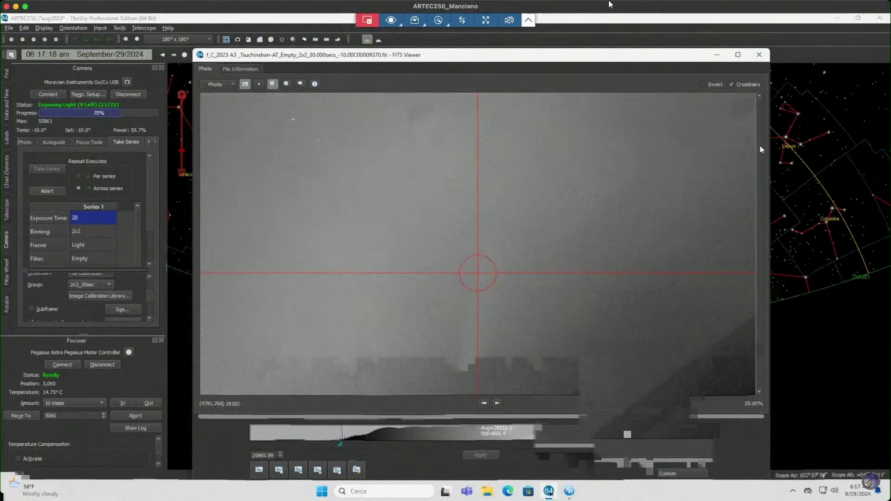
scroll(760, 144, "down", 2)
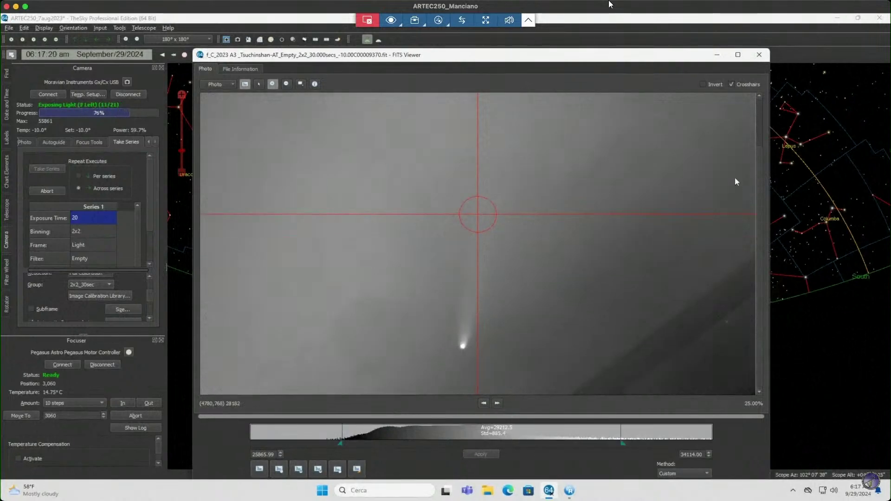
left_click(667, 440)
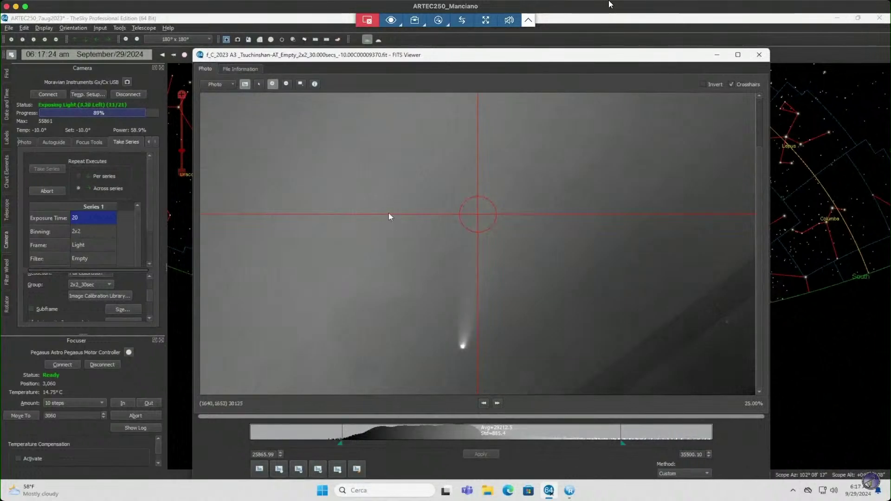
- Invert the photo's display, raise the histogram's black level and hide the crosshairs
left_click(703, 85)
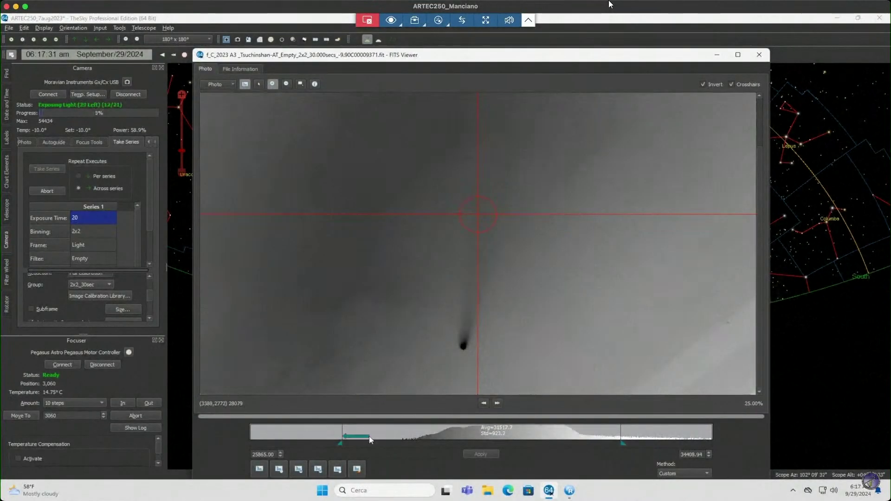
left_click(390, 437)
left_click(732, 86)
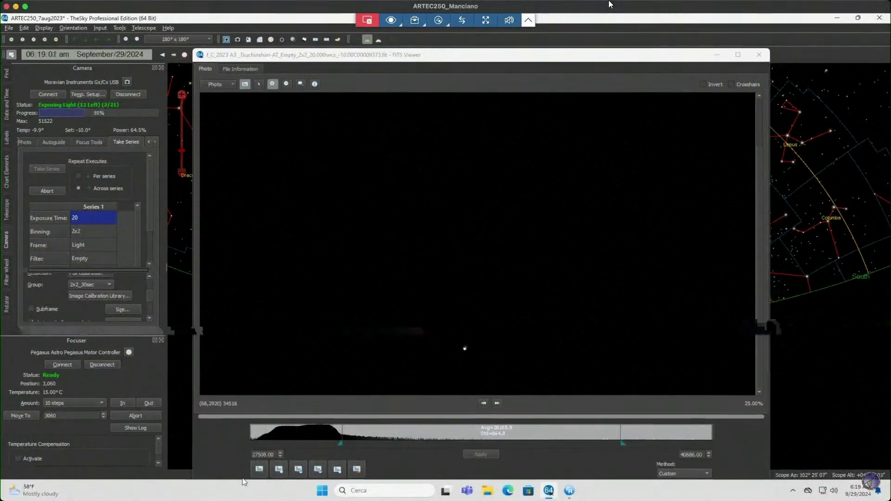
- Apply the SBIG display method, then set the white level to 30686.00 and the black level to 24002.50
left_click(669, 474)
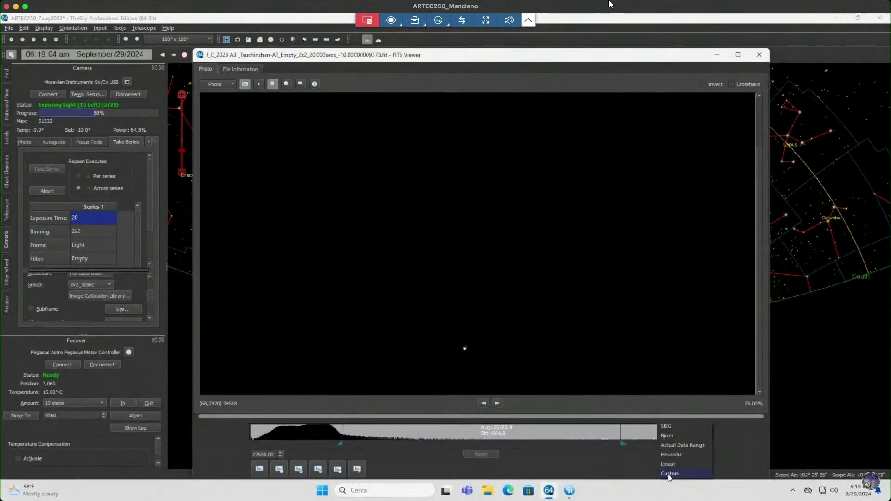
left_click(668, 426)
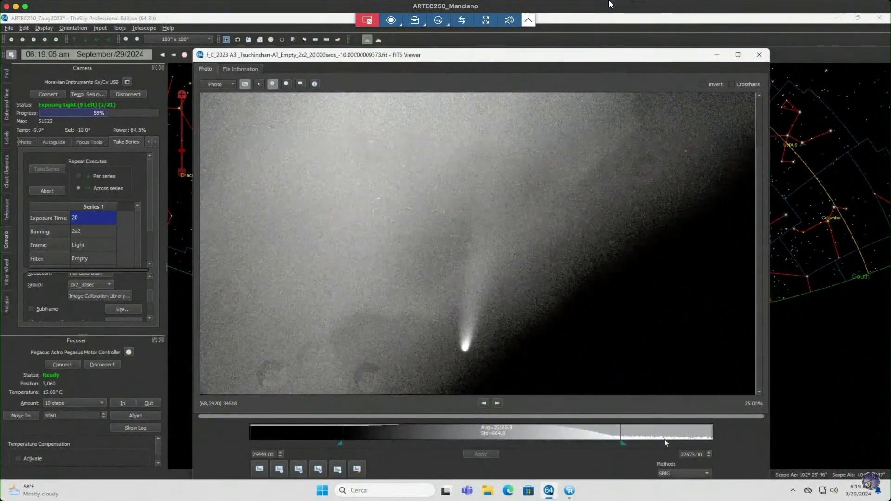
left_click_drag(670, 430, 693, 437)
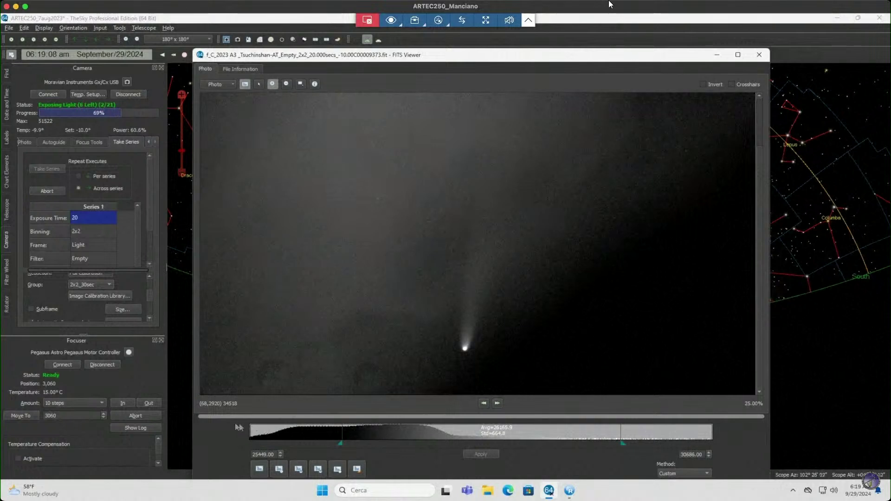
left_click(267, 435)
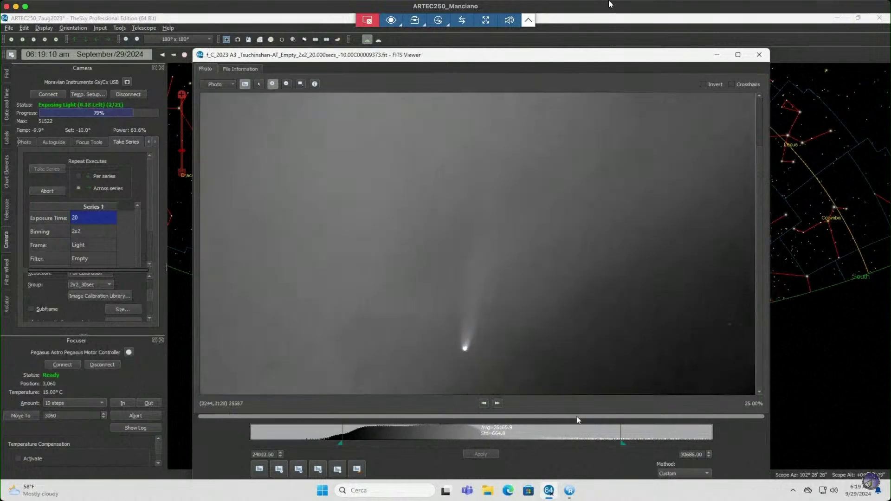
- Show more sky above the comet and hide the histogram area to enlarge the photo area
left_click_drag(759, 197, 765, 146)
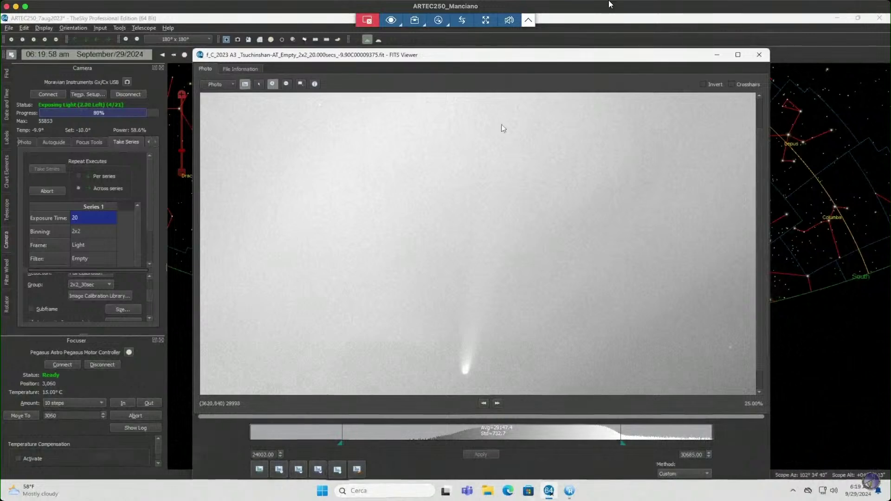
left_click(245, 84)
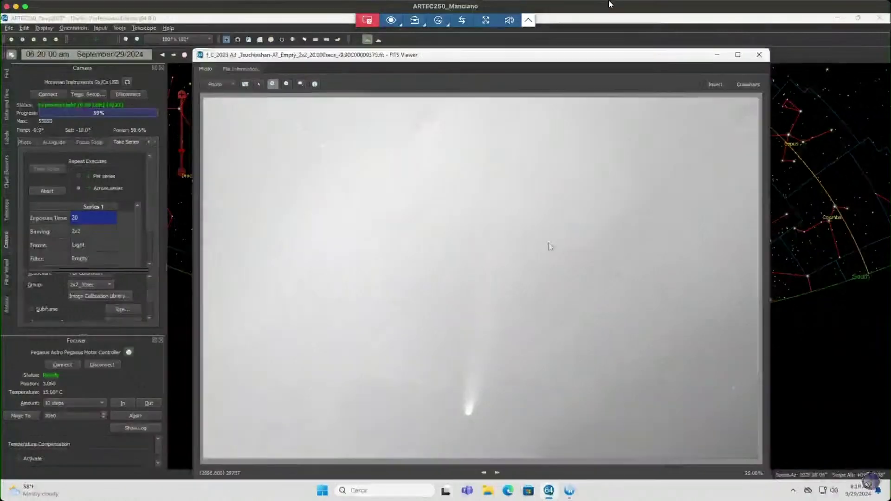
- Show the histogram area again and set the 20-second photo's black level to 26731.18
left_click(246, 85)
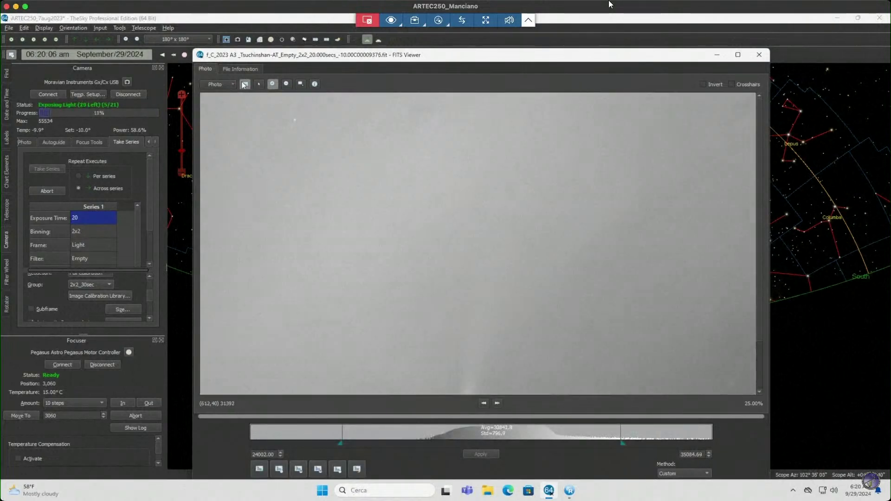
left_click(245, 84)
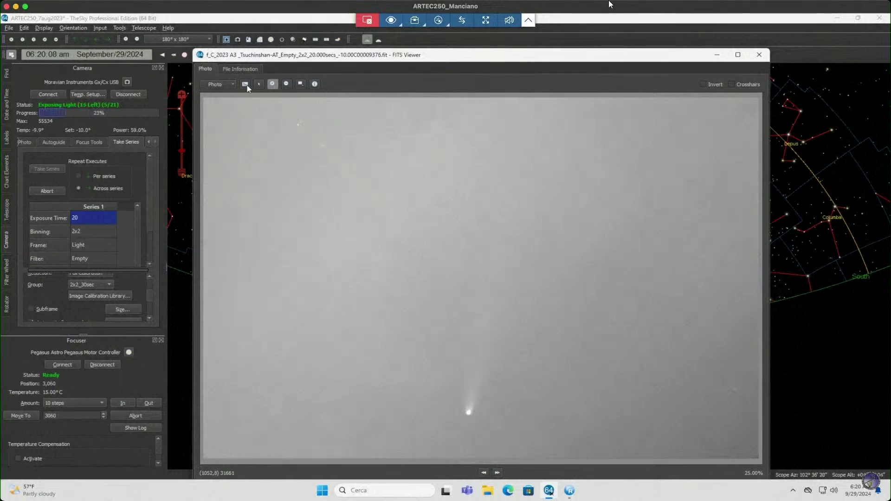
left_click(245, 84)
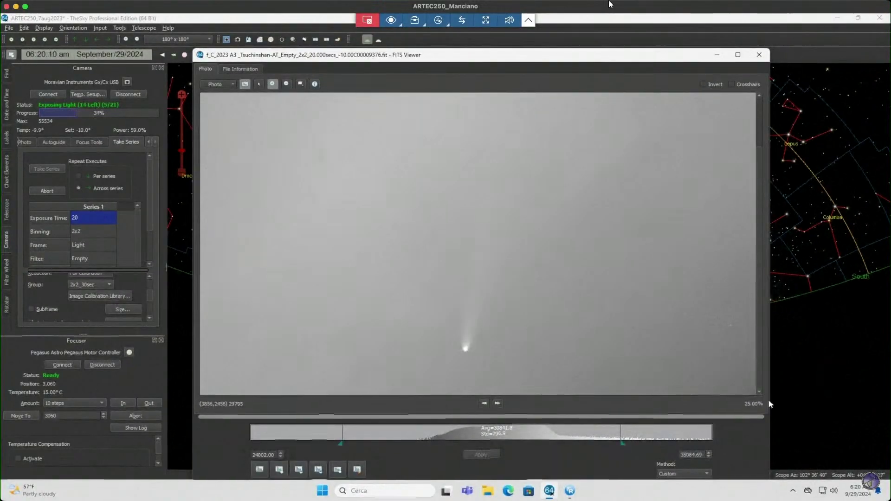
left_click(414, 444)
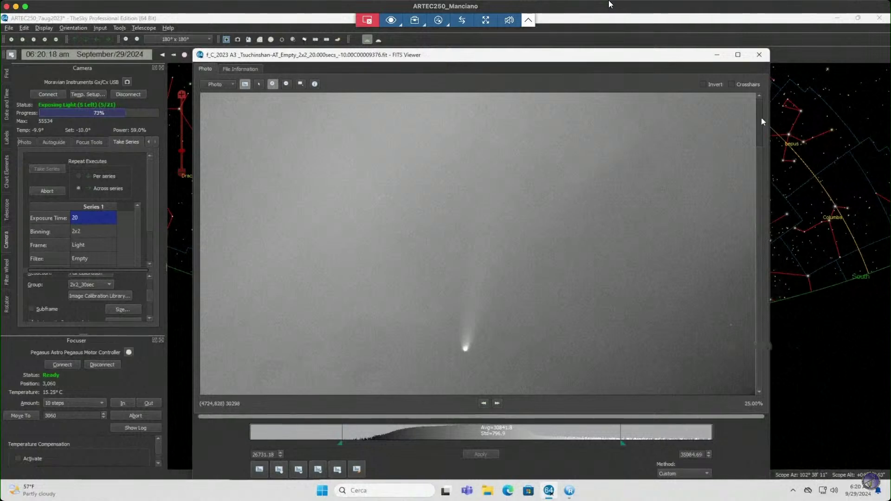
scroll(761, 116, "up", 1)
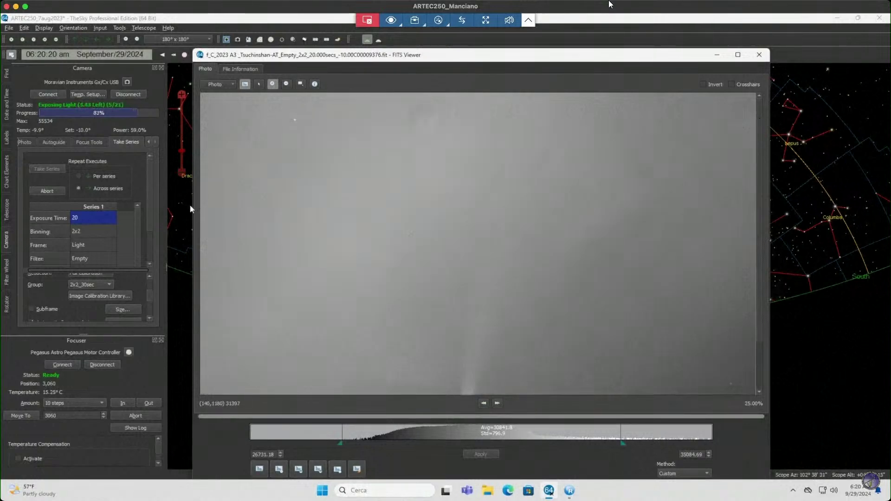
- Abort the running series, set Series 1's exposure time to 5 seconds and restart the series
left_click(47, 192)
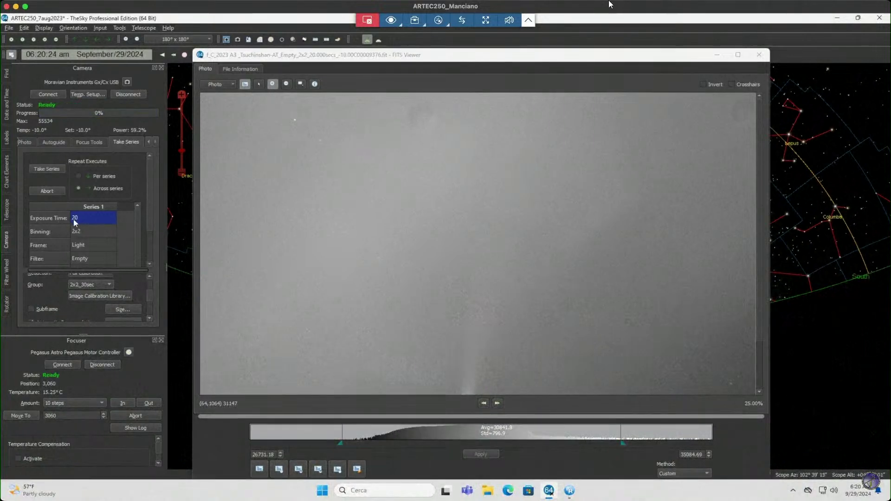
left_click(76, 222)
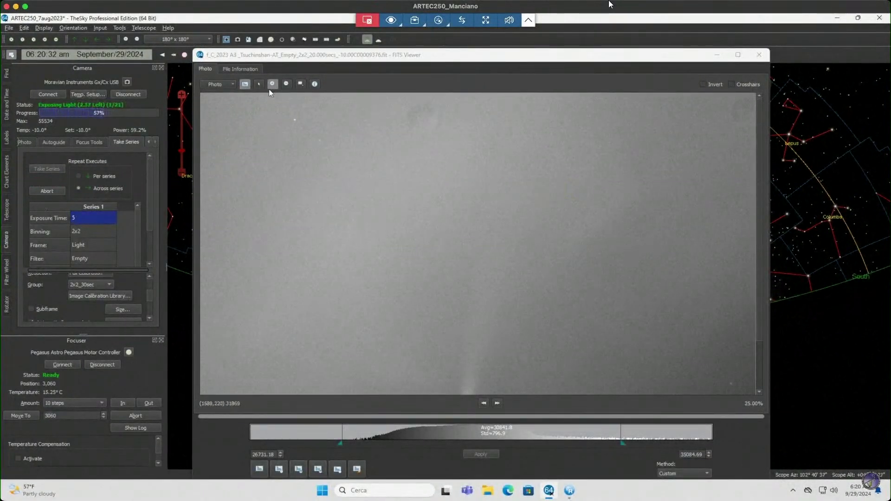
left_click(245, 84)
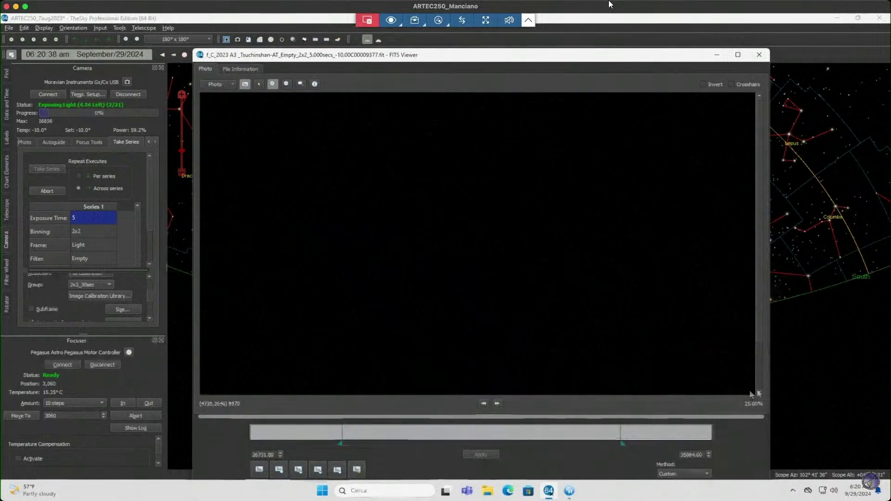
- Try the SBIG display method on the 5-second photo, switch to Bjorn and set the white level to 11788.00
left_click(678, 475)
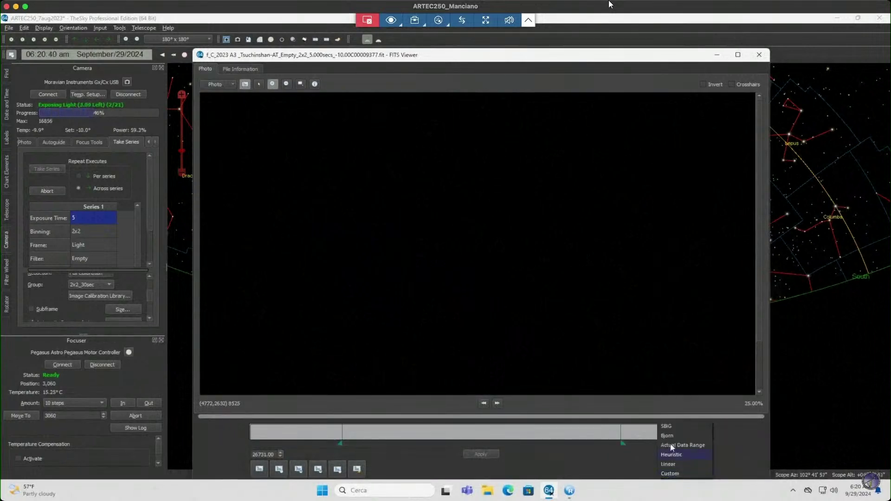
left_click(669, 425)
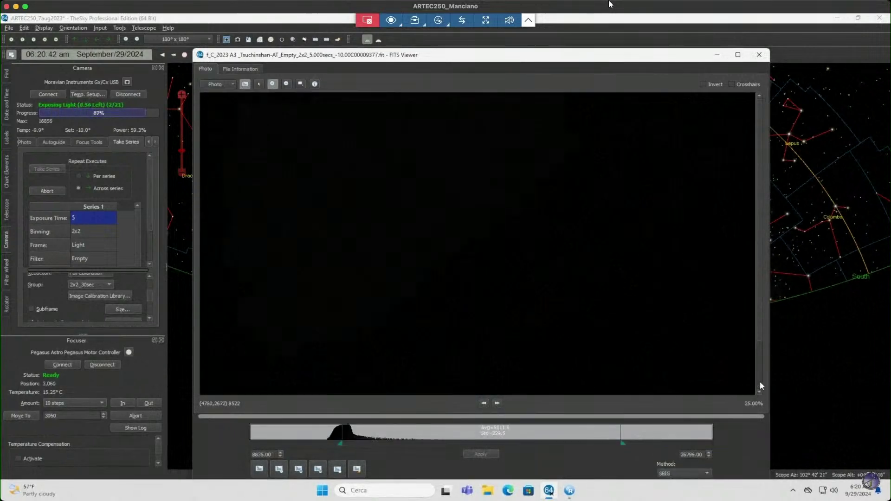
left_click(698, 477)
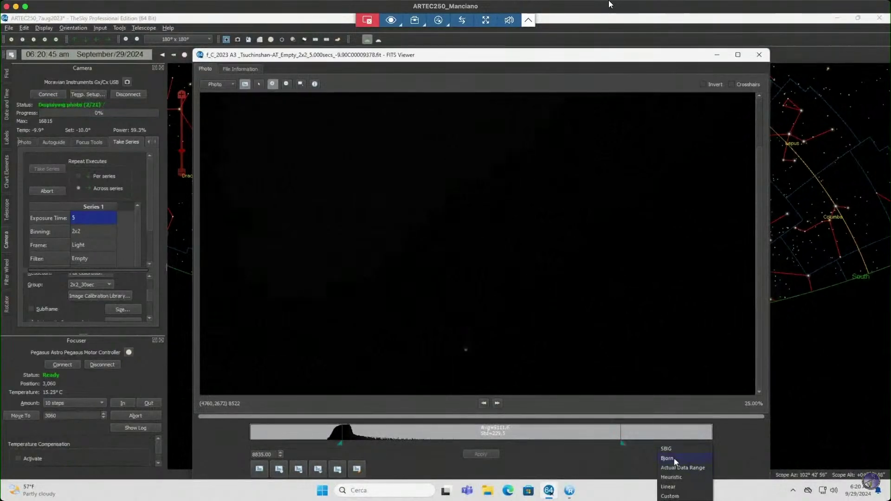
left_click(673, 458)
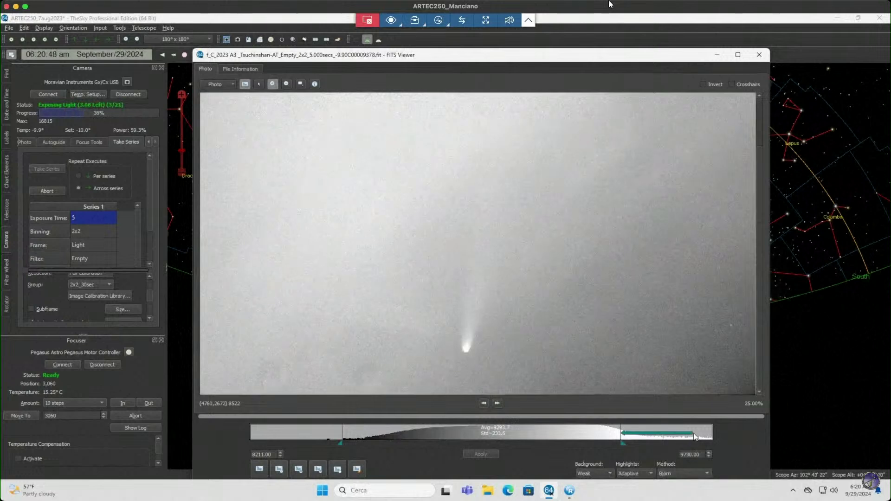
left_click_drag(695, 436, 698, 438)
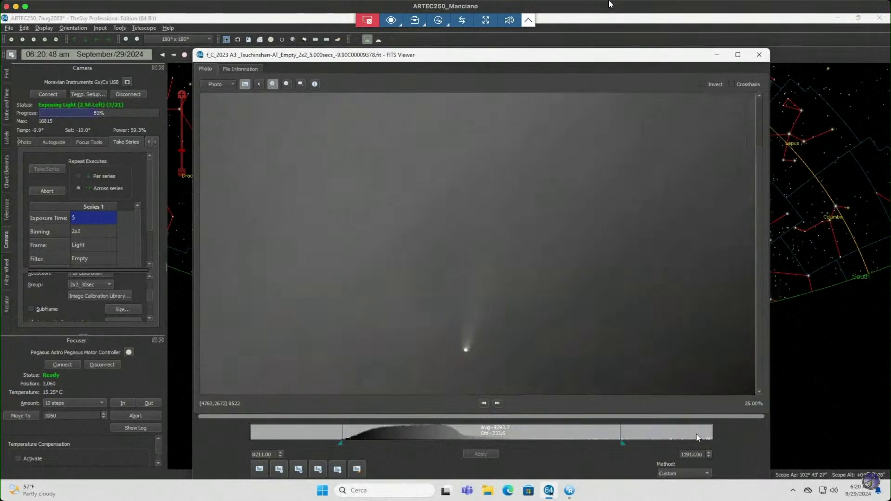
left_click(613, 437)
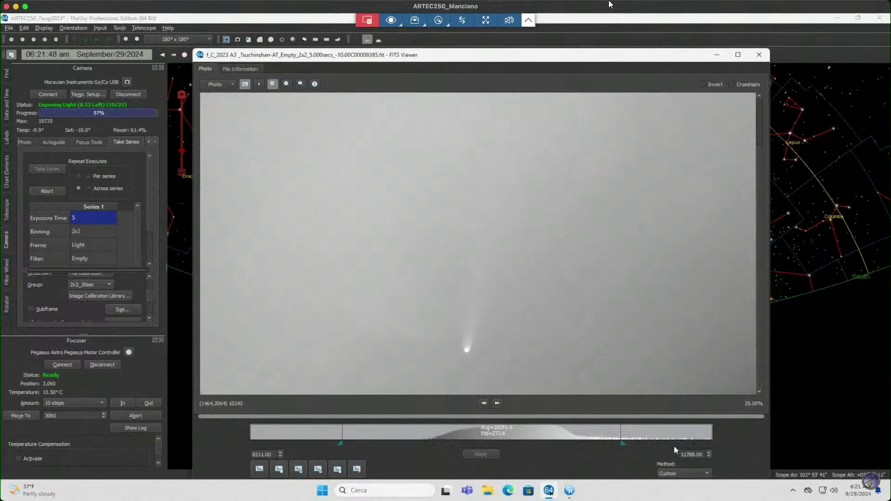
- Set the histogram's white level to 13692.00 and the black level to 11141.02 for the brightening 5-second photos
left_click_drag(693, 437, 395, 438)
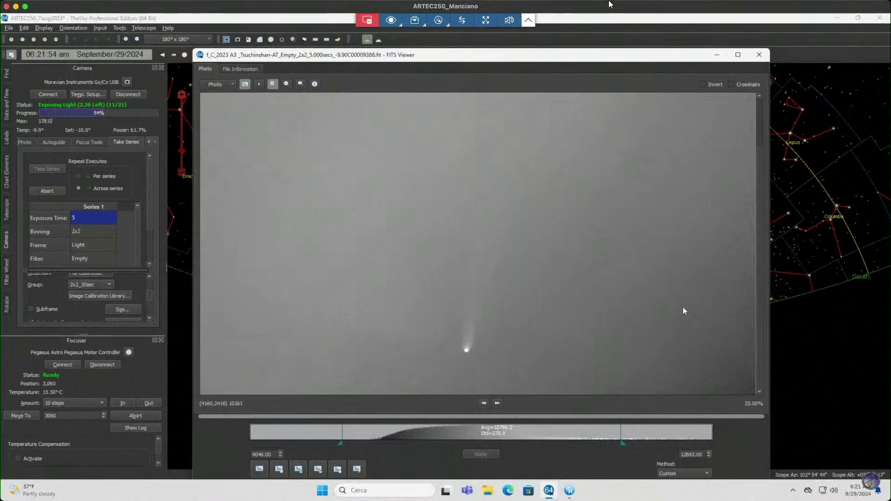
left_click_drag(622, 435, 698, 438)
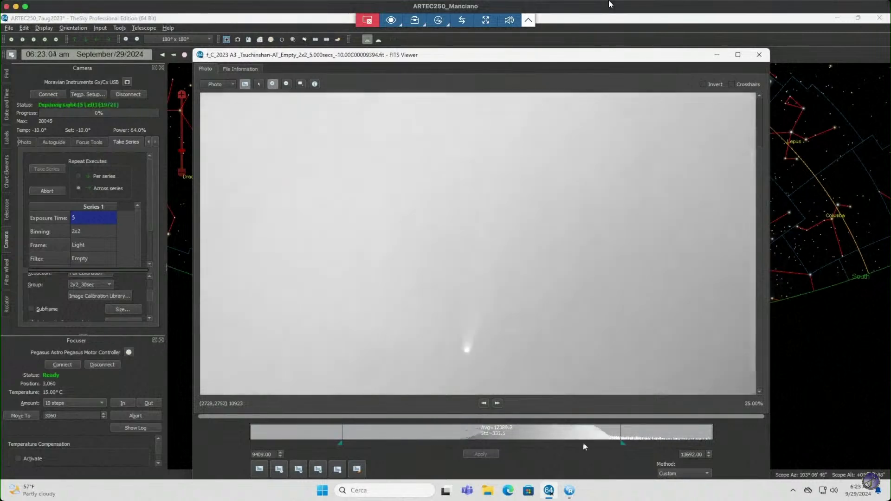
left_click(455, 433)
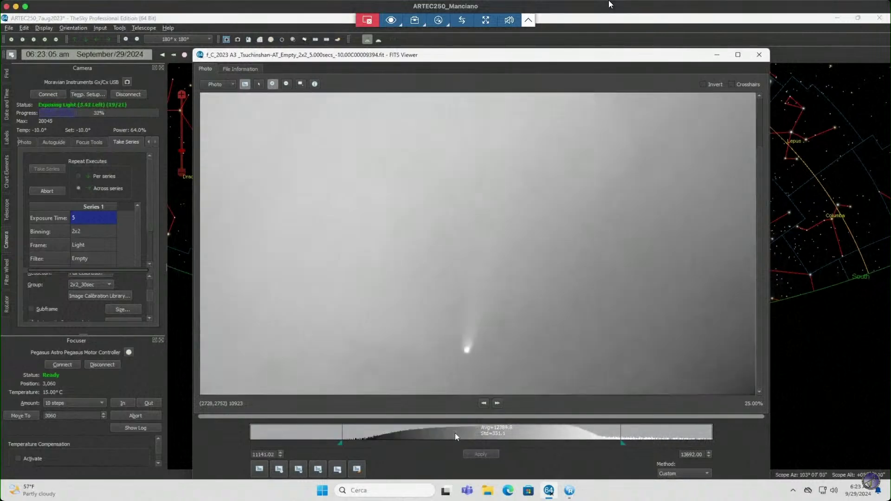
- Set the histogram's black level to 12018.68 and the white level to 15838.69 on the latest photo
left_click(699, 427)
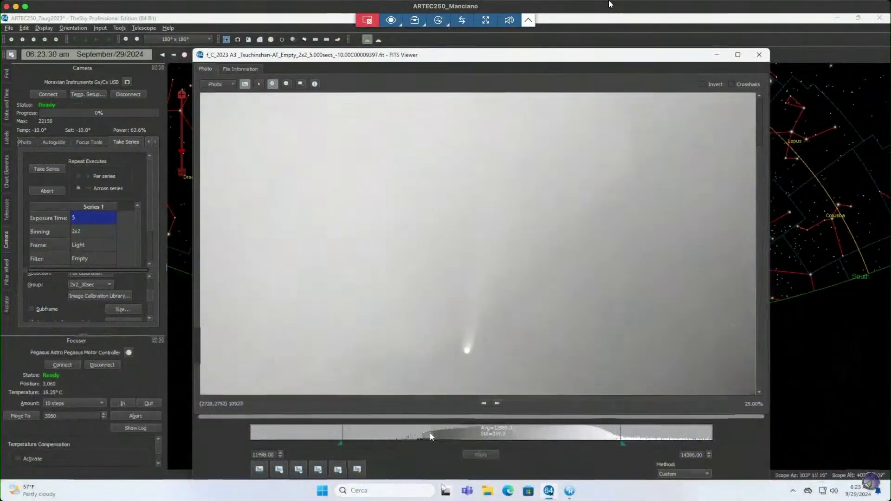
left_click_drag(430, 433, 392, 430)
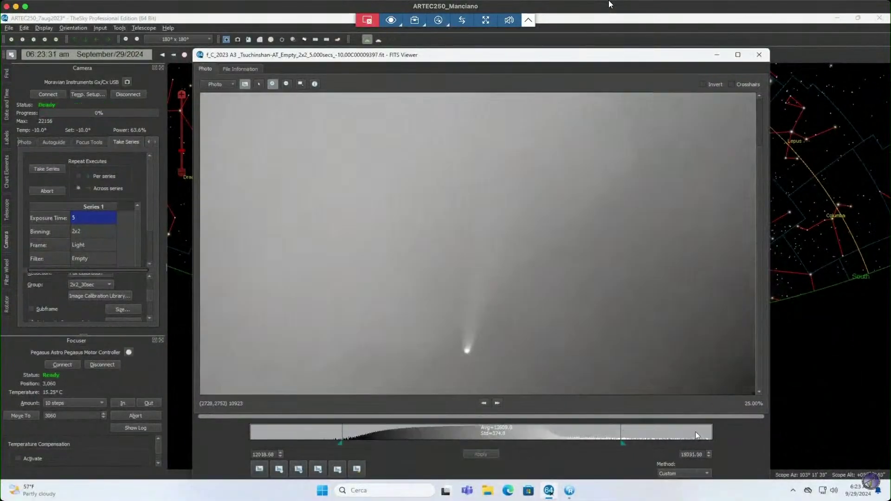
left_click(696, 432)
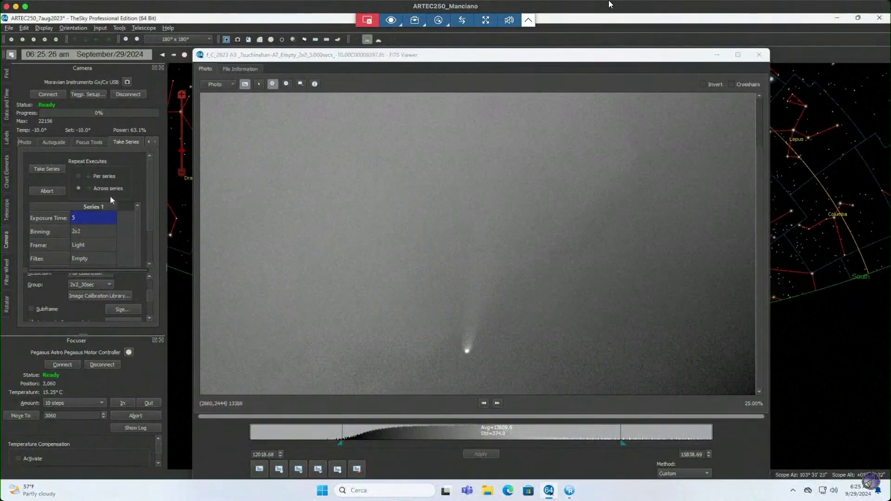
- Start another 5-second series and display its photos with the SBIG method, black level 18246.00 and white level 22270.00
left_click(34, 170)
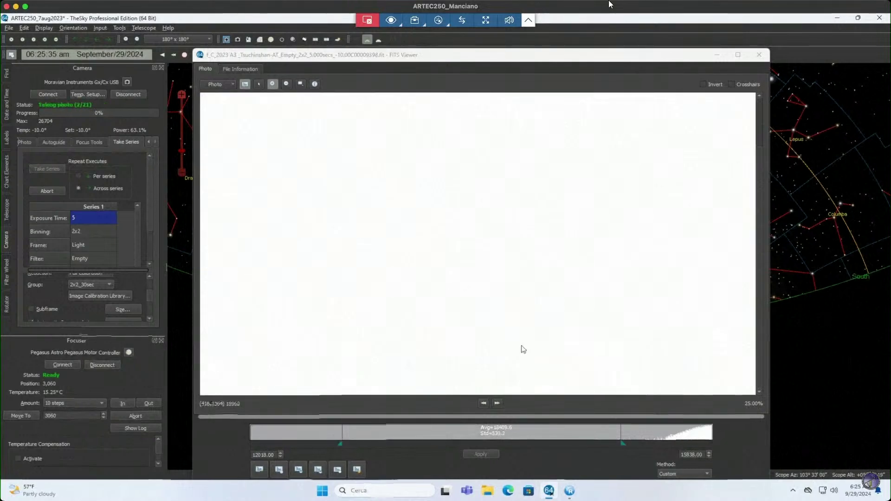
left_click(678, 475)
left_click(667, 427)
left_click_drag(352, 424, 669, 435)
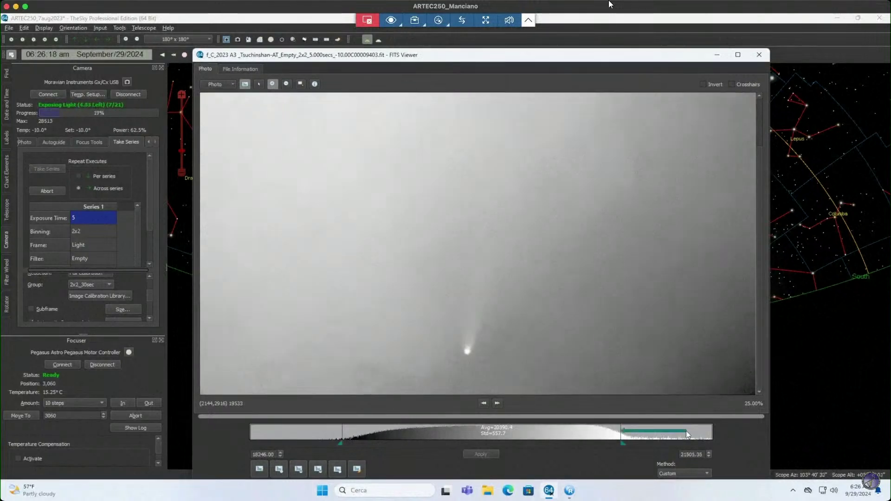
left_click_drag(687, 432, 687, 433)
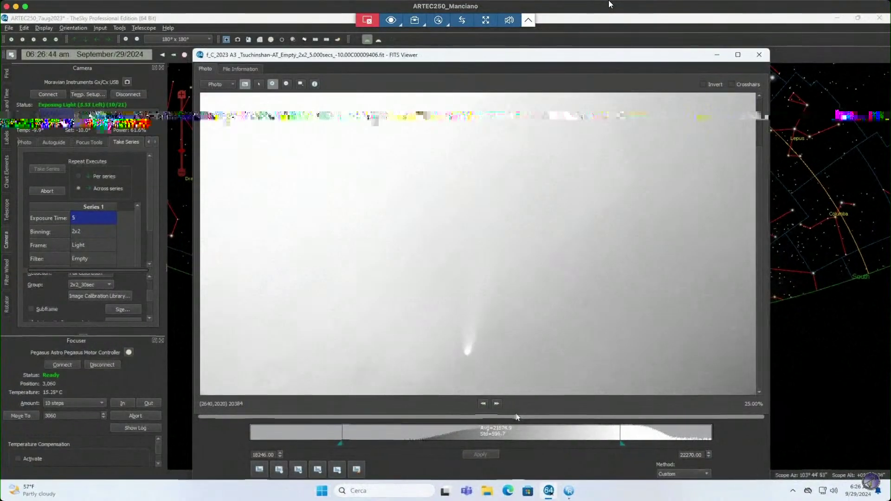
- Set the histogram's black level to 19229.43 and the white level to 25327.00
left_click_drag(623, 444, 695, 430)
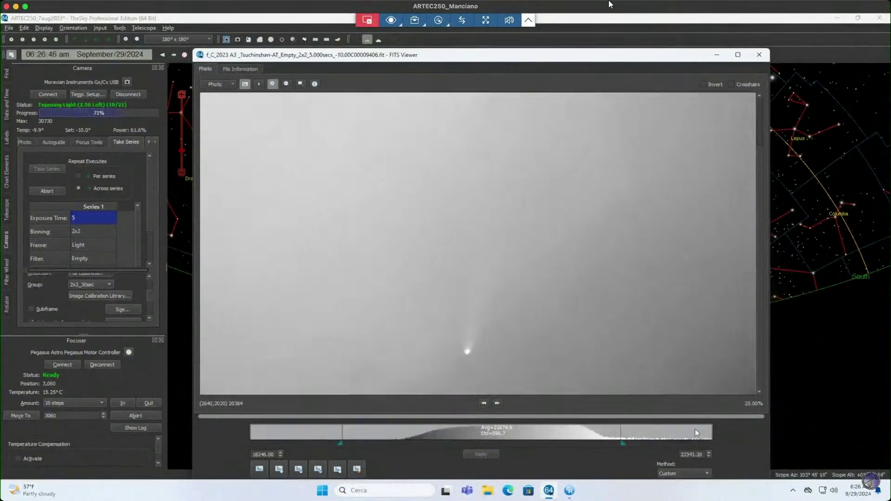
left_click(397, 430)
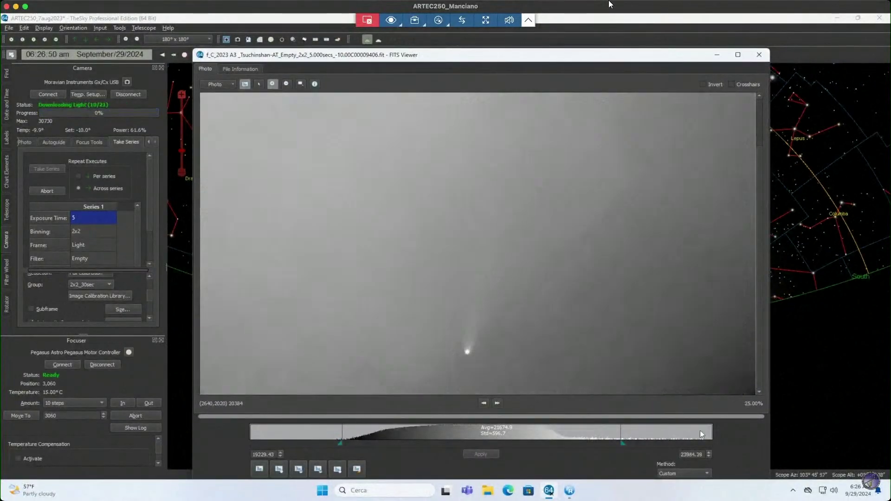
left_click(700, 430)
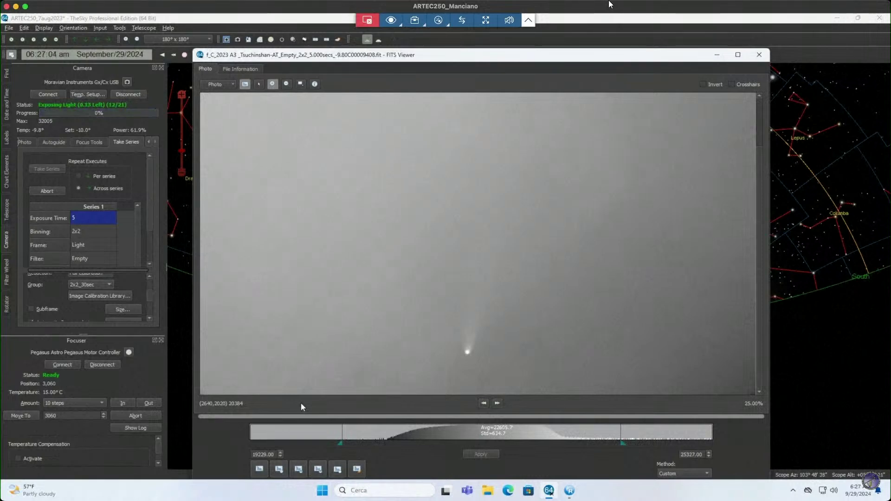
- Set the histogram's white level to 30187.00 and the black level to 21434.96, and switch the crosshairs briefly on and off
left_click_drag(343, 437, 686, 437)
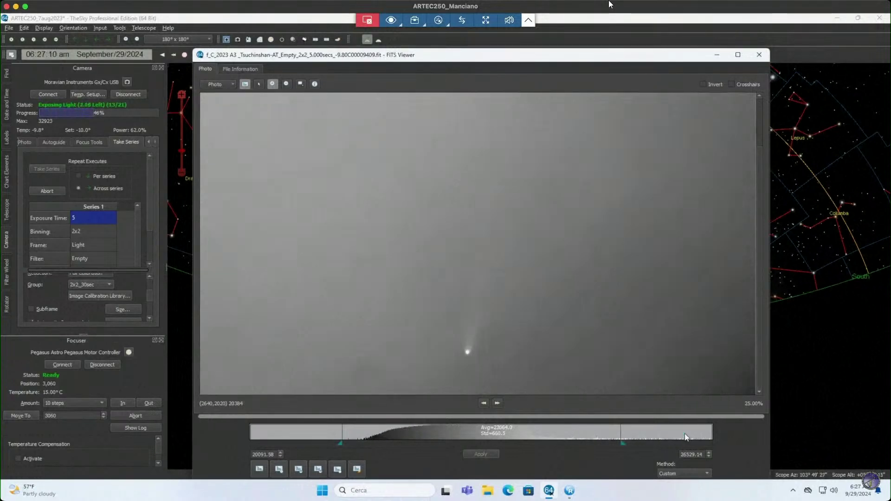
left_click(687, 437)
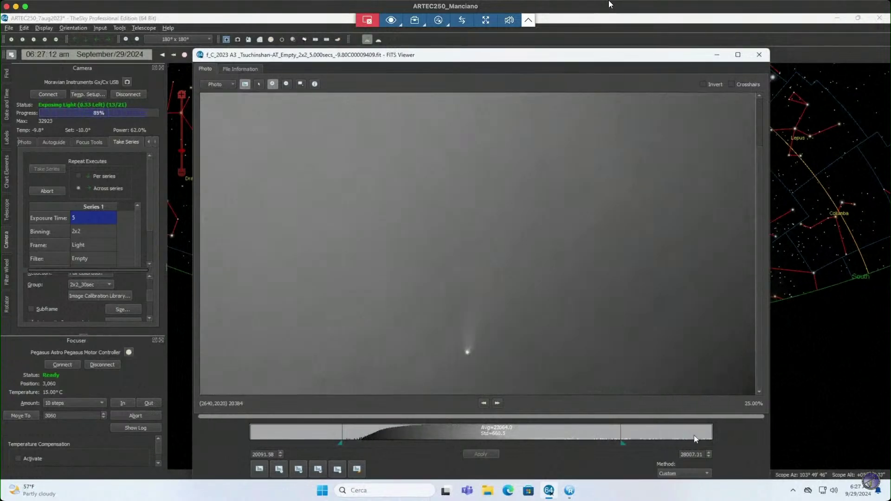
left_click(694, 437)
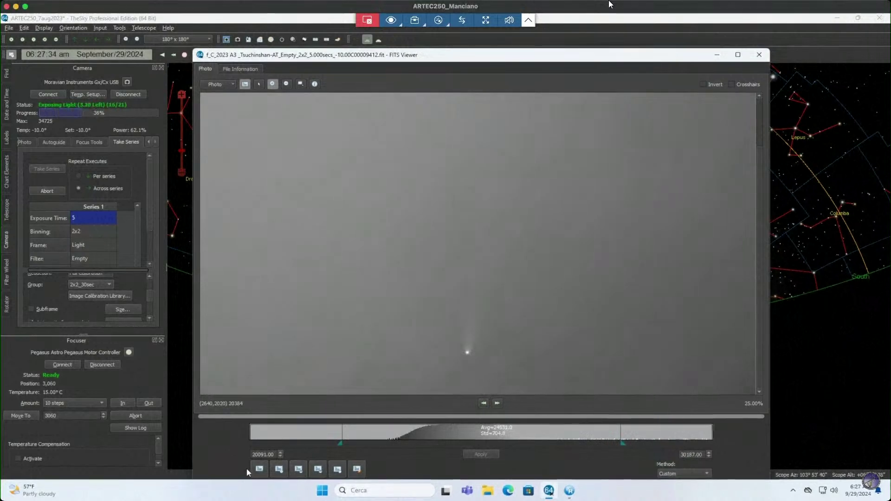
left_click_drag(380, 437, 382, 437)
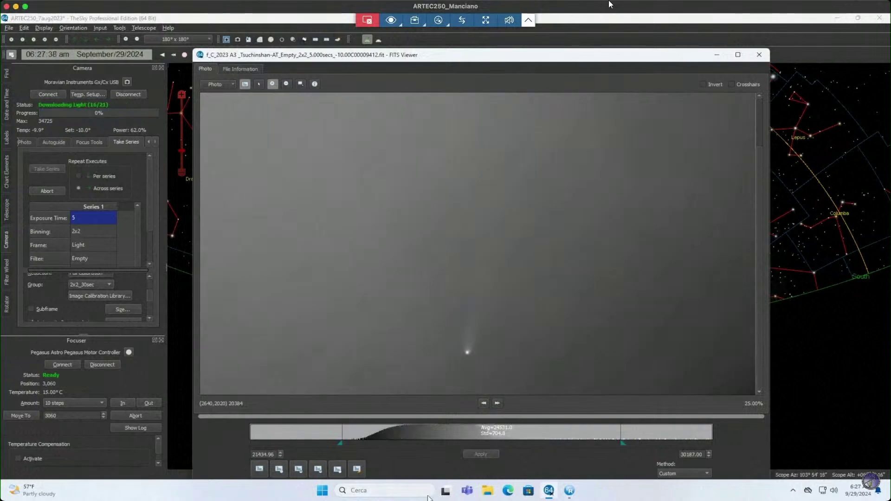
left_click(732, 85)
left_click(732, 84)
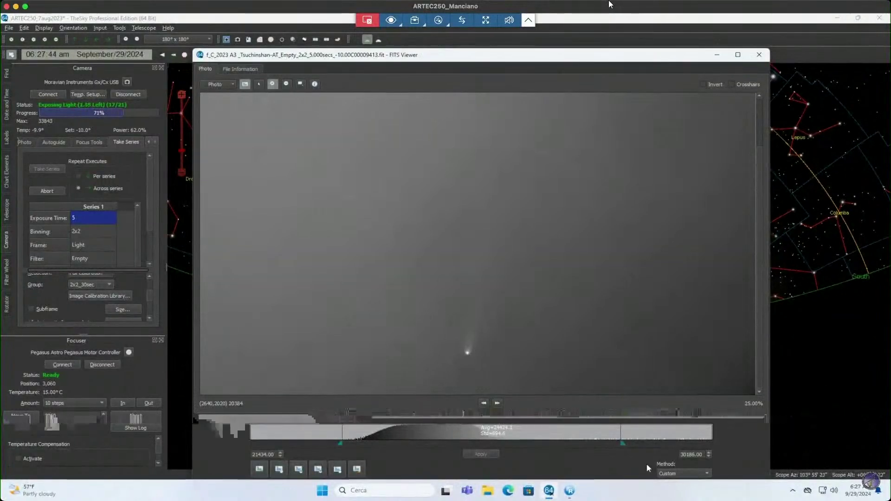